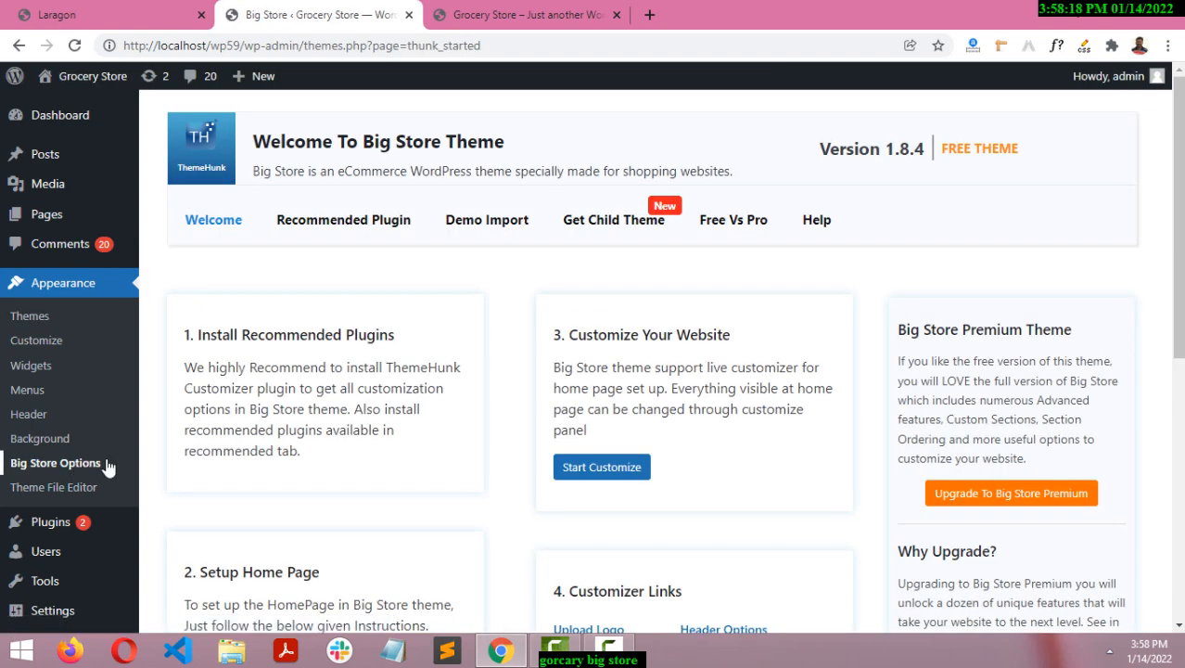
- Activate the recommended plugins Themehunk Customizer, TH Advance Product Search, TH All In One Woo Cart and TH Product Compare
scroll(293, 358, down, 1)
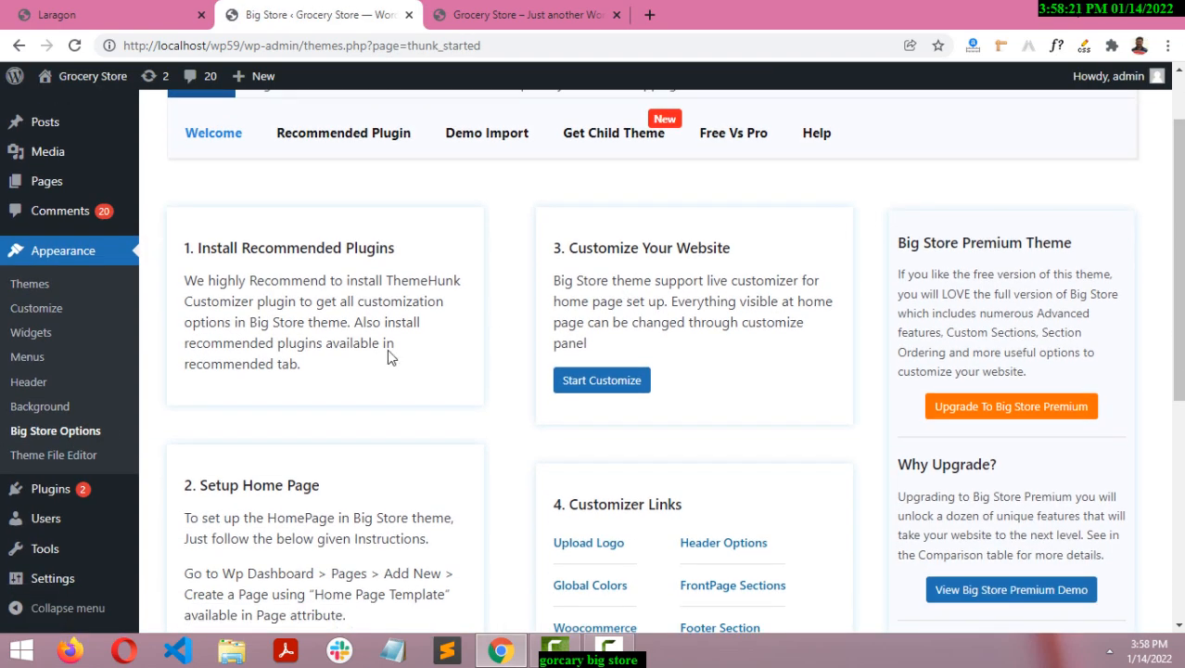
scroll(389, 358, down, 2)
scroll(405, 464, down, 2)
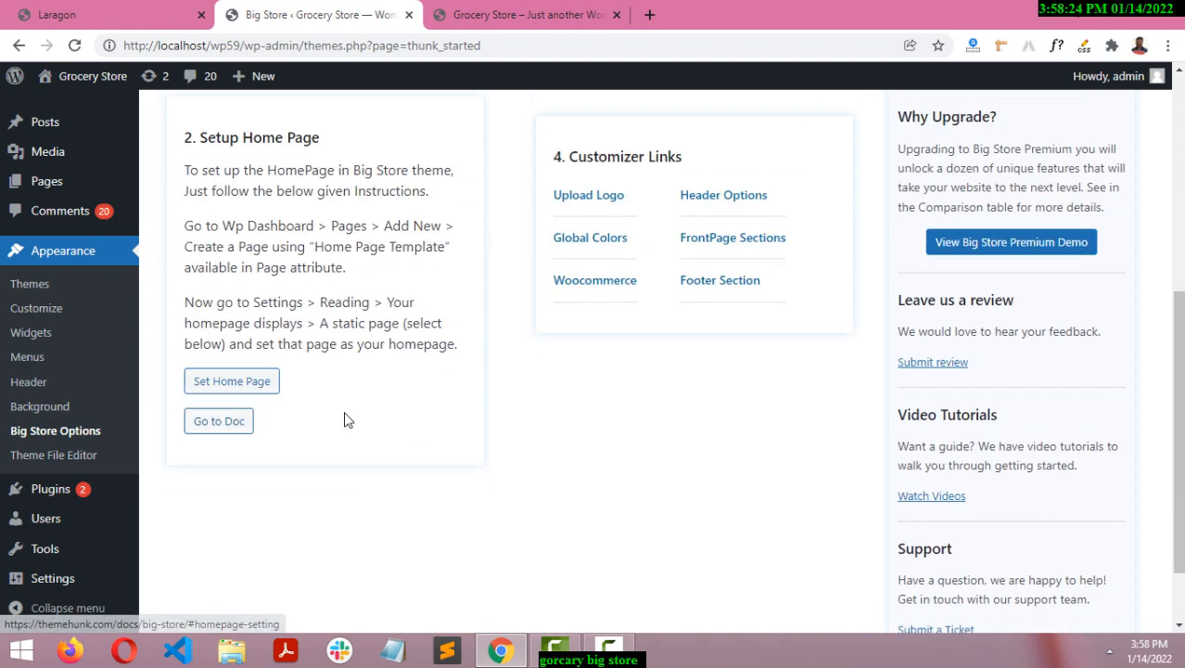
scroll(348, 416, up, 5)
click(332, 227)
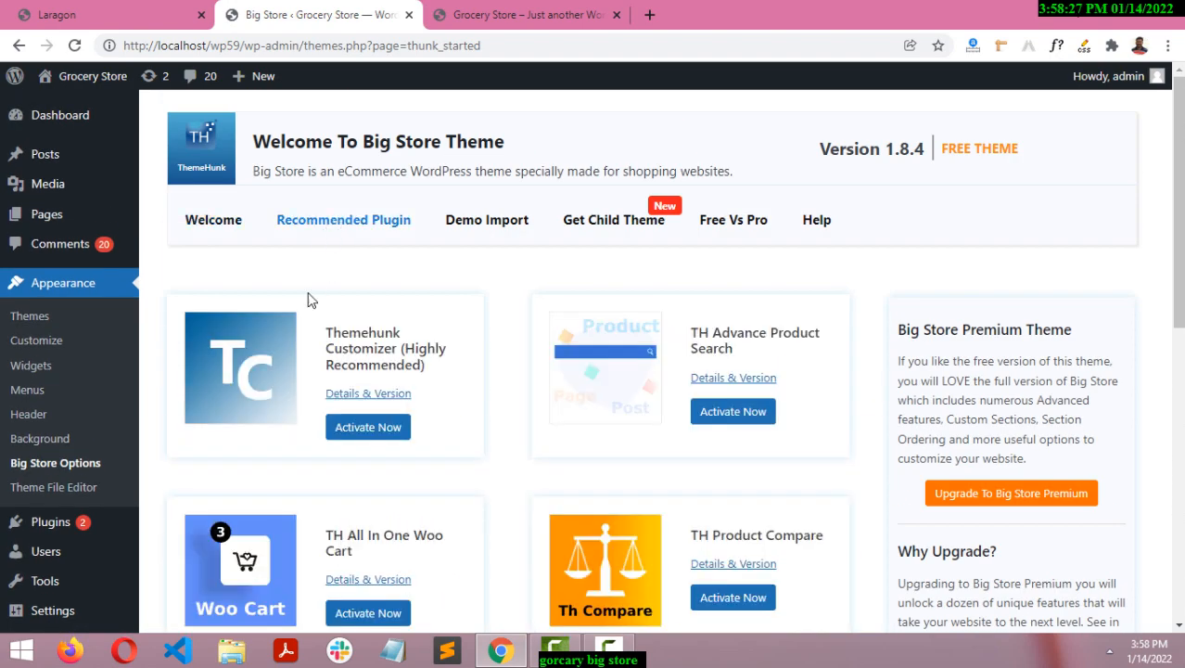
click(385, 430)
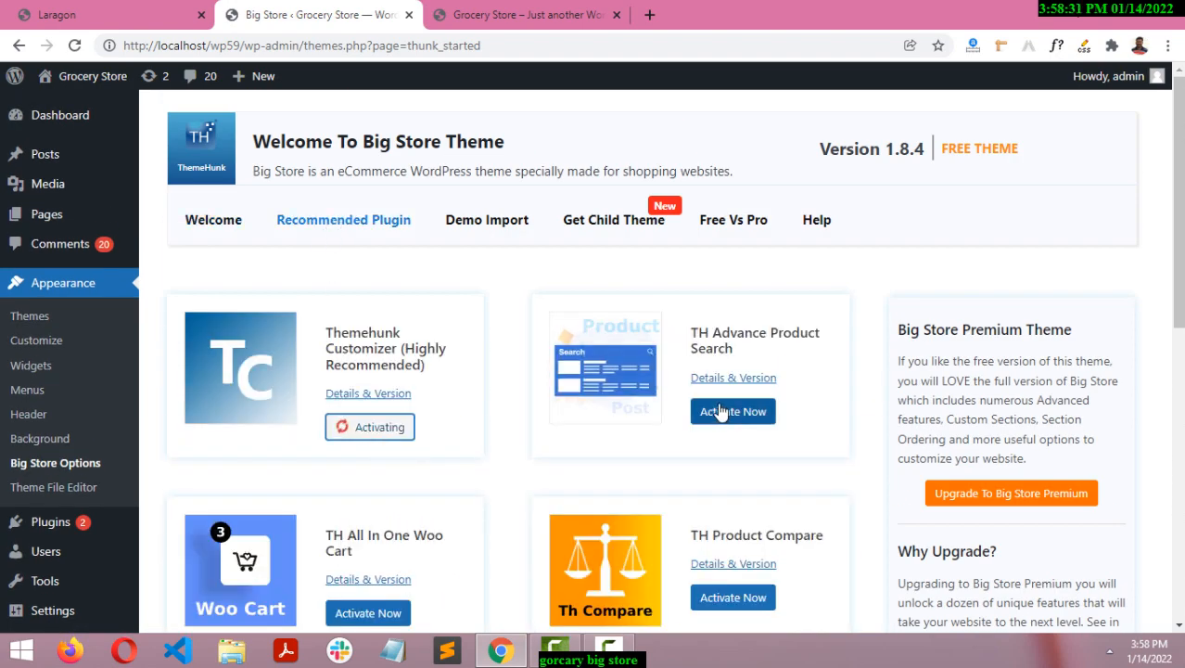
click(731, 410)
scroll(414, 403, down, 2)
click(397, 438)
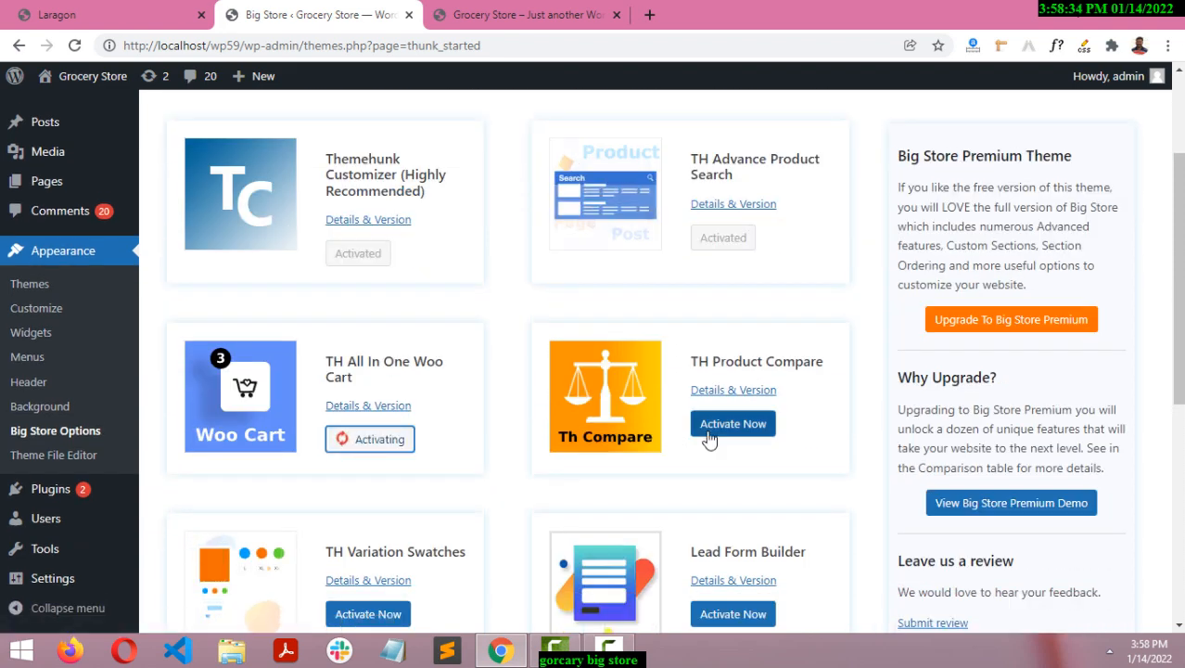
click(710, 434)
- Activate the recommended plugins TH Variation Swatches, Lead Form Builder, WP Popup Builder, Woocommerce and YITH WooCommerce Wishlist
scroll(431, 422, down, 3)
click(369, 353)
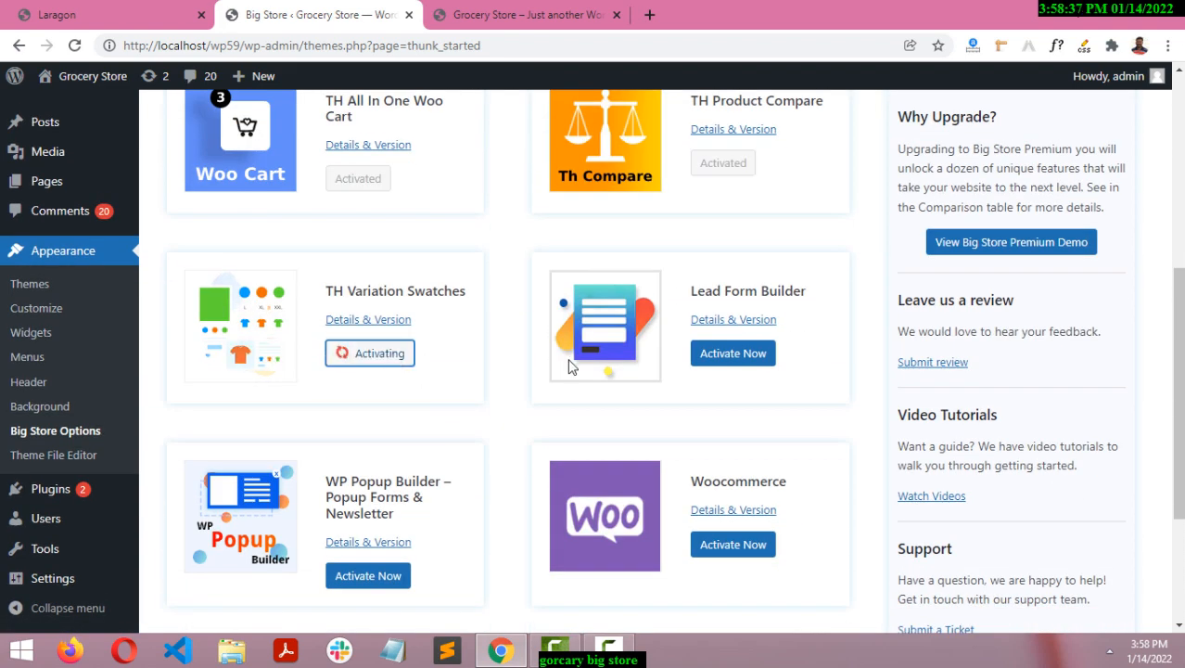
click(732, 353)
scroll(418, 442, down, 3)
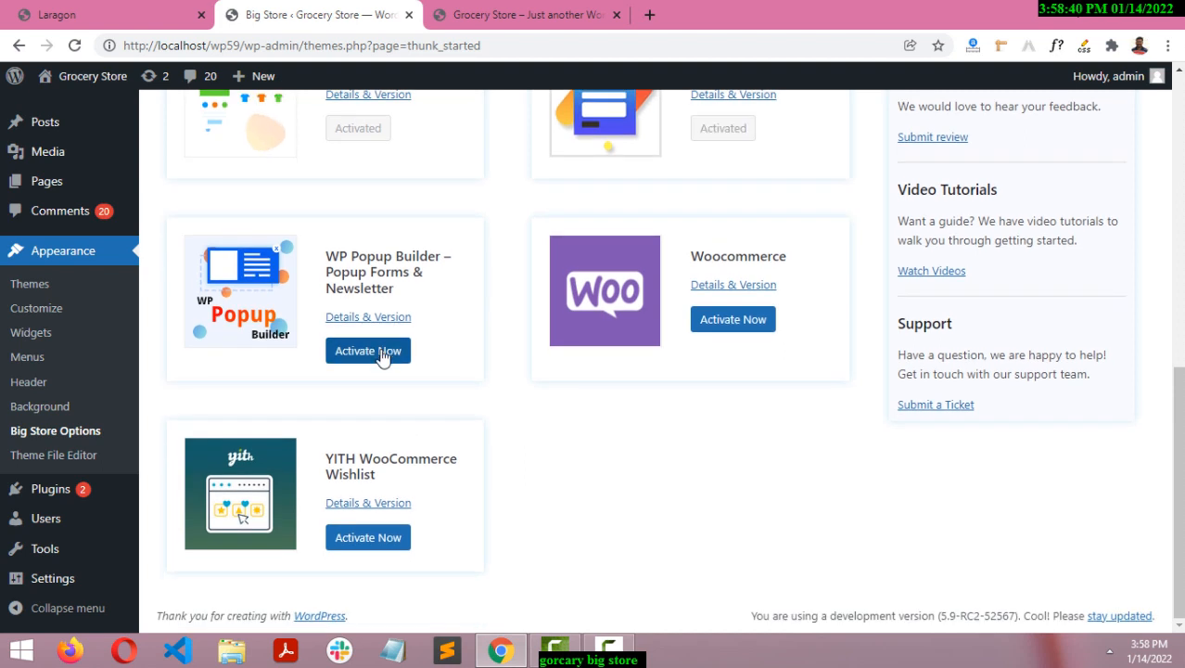
click(371, 350)
click(753, 323)
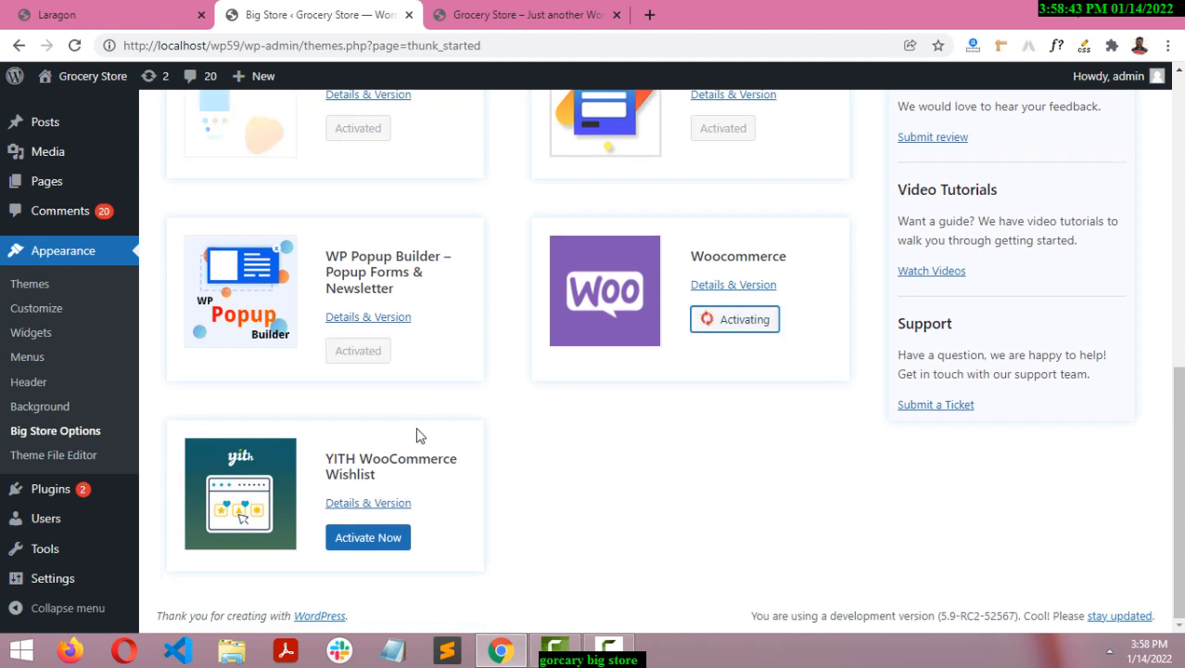
click(398, 540)
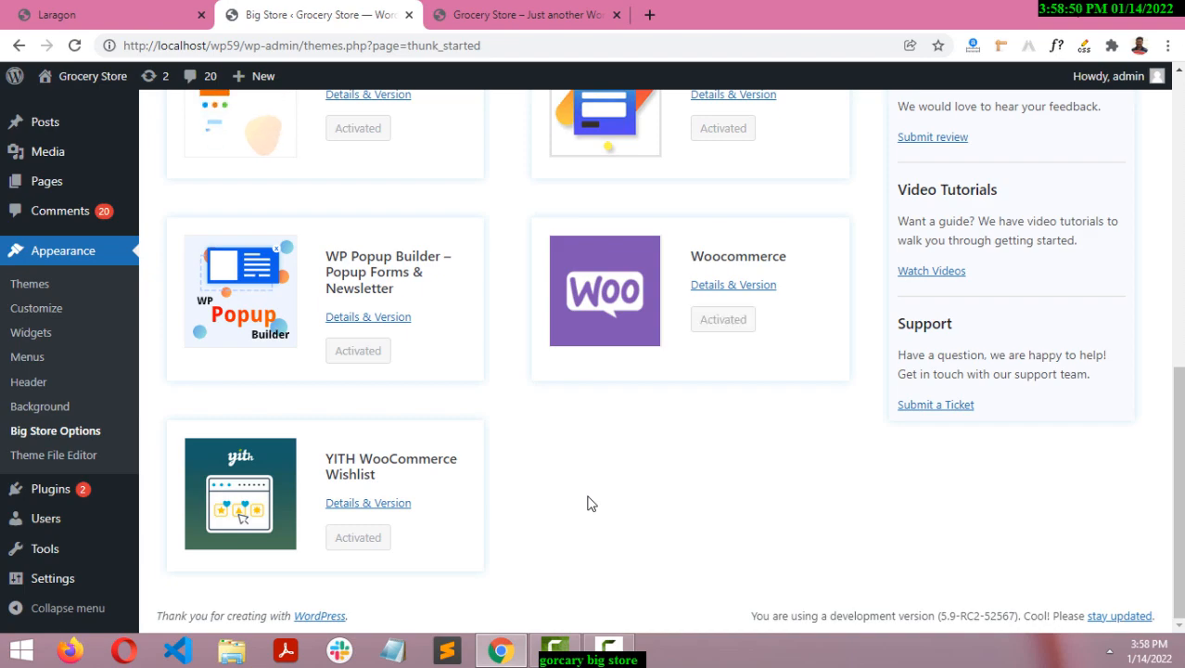
- Activate the One Click Demo Import plugin required for importing the Big Store theme's demo content
scroll(524, 503, up, 10)
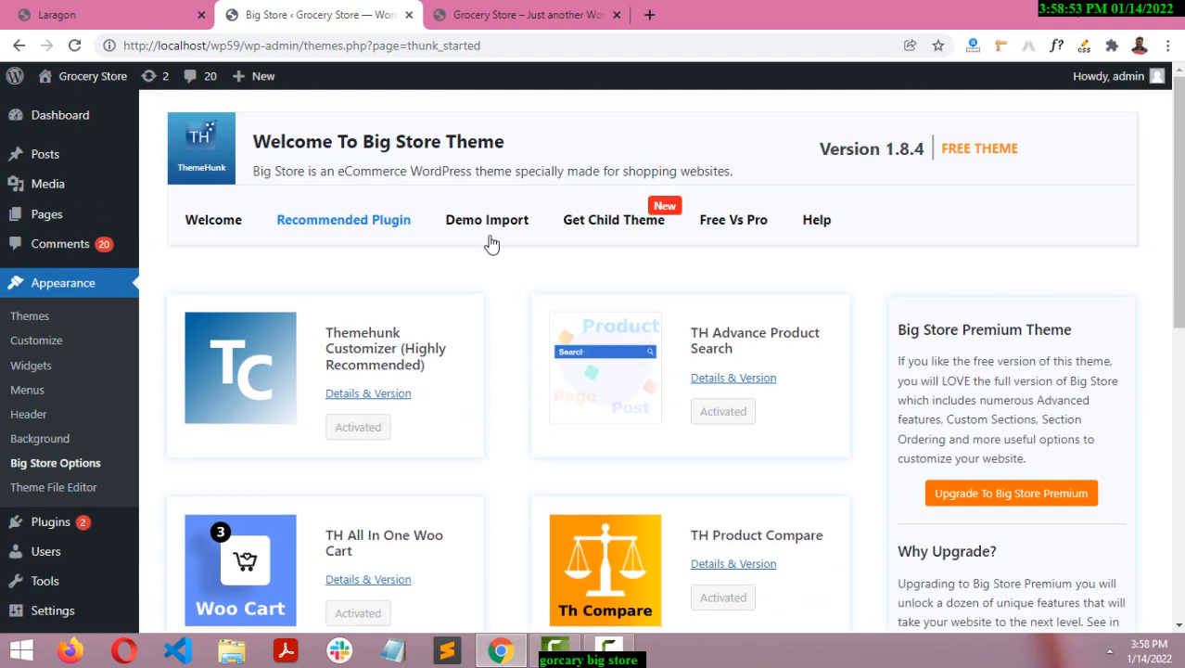
click(491, 243)
scroll(541, 440, down, 2)
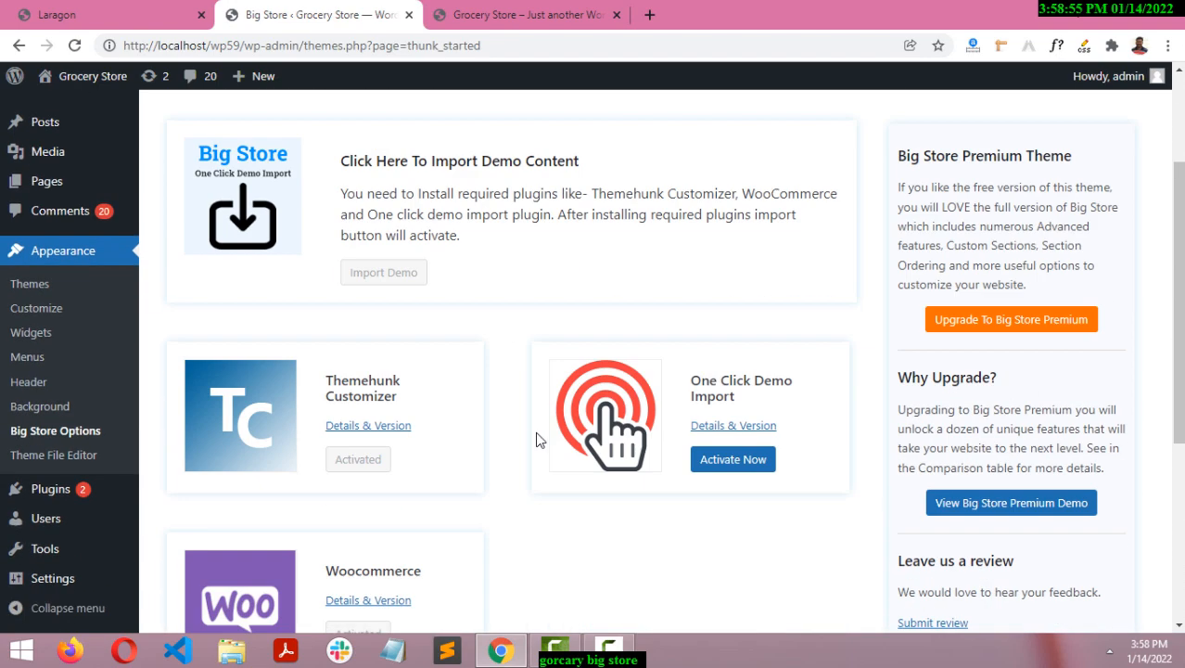
click(724, 464)
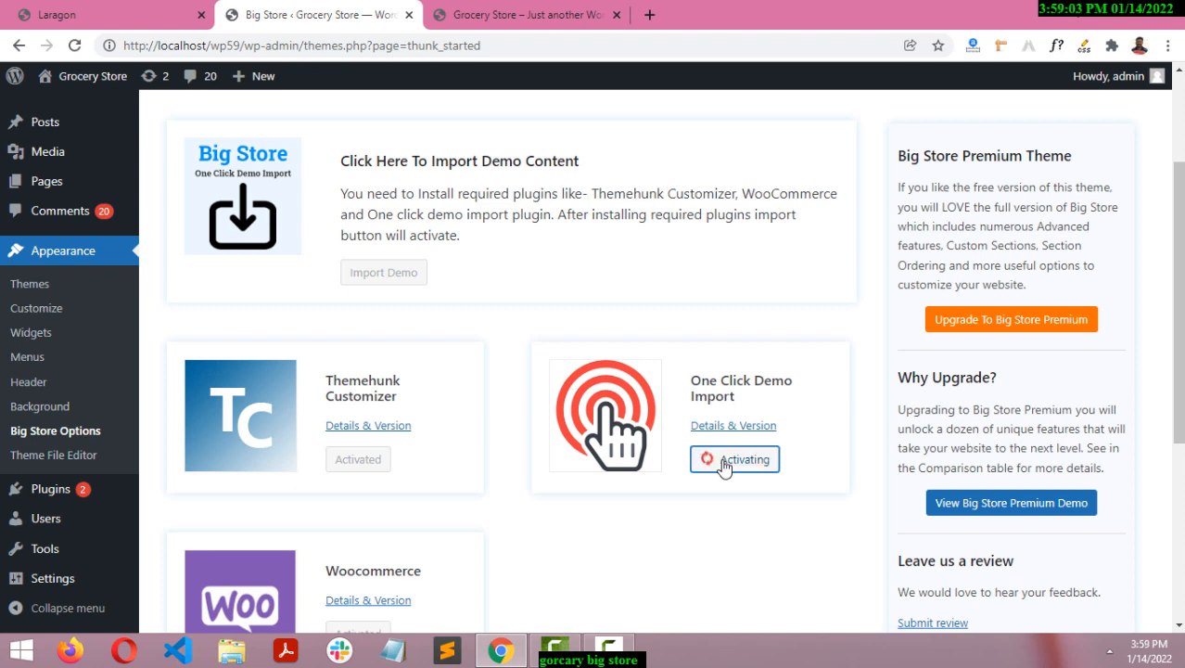
- Open the Big Store demo import page and bring up the available store demos
scroll(484, 404, up, 2)
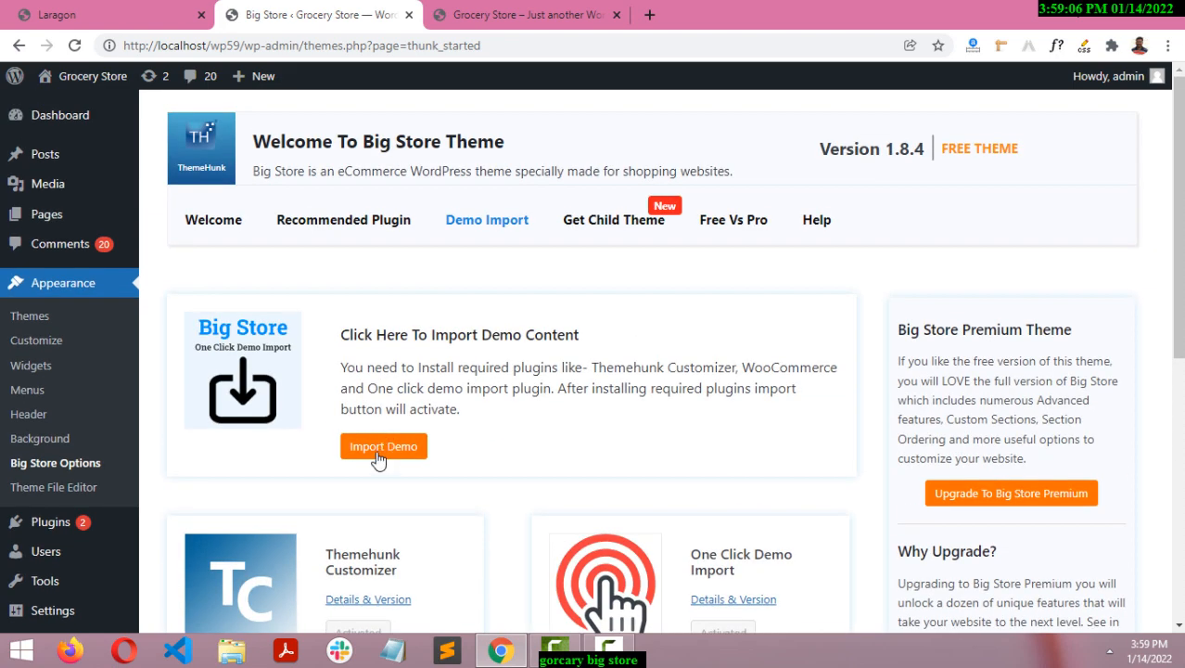
click(384, 447)
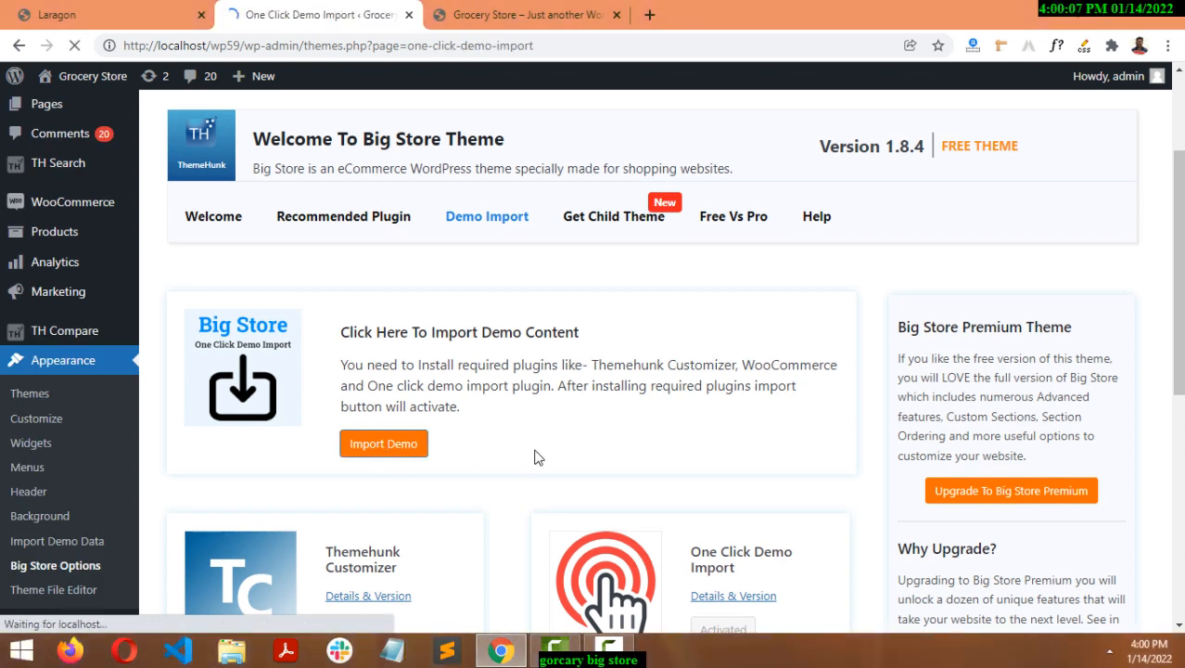
scroll(534, 449, down, 8)
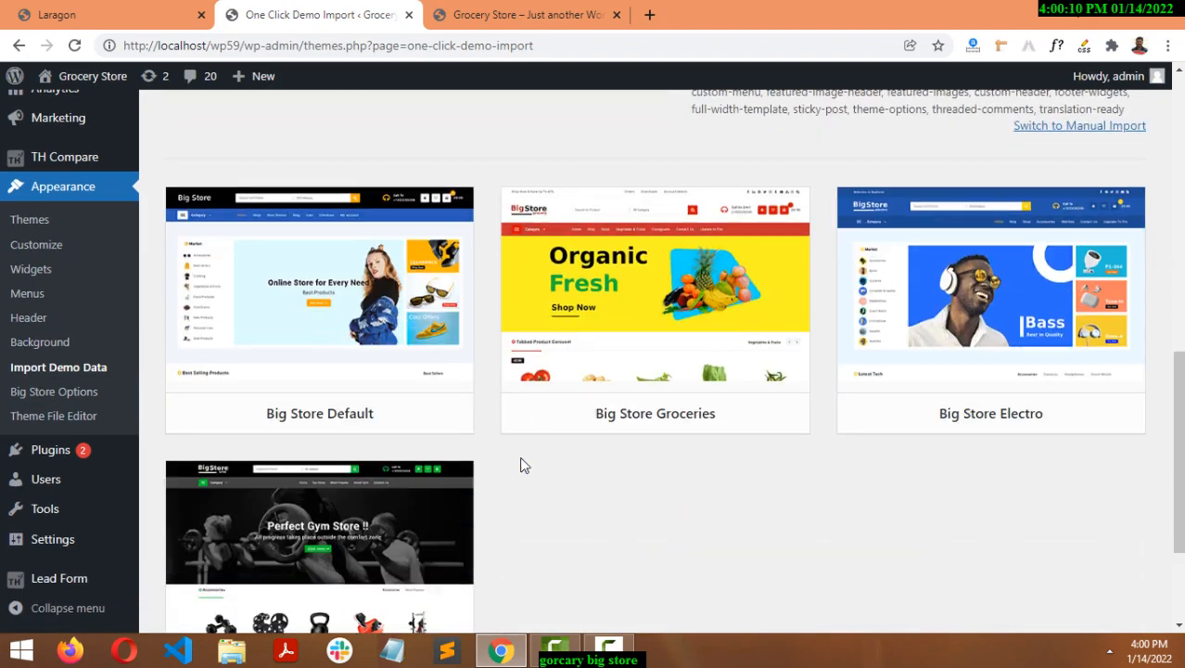
- Preview the Big Store Groceries demo and look through its home page sections
mouse_move(728, 391)
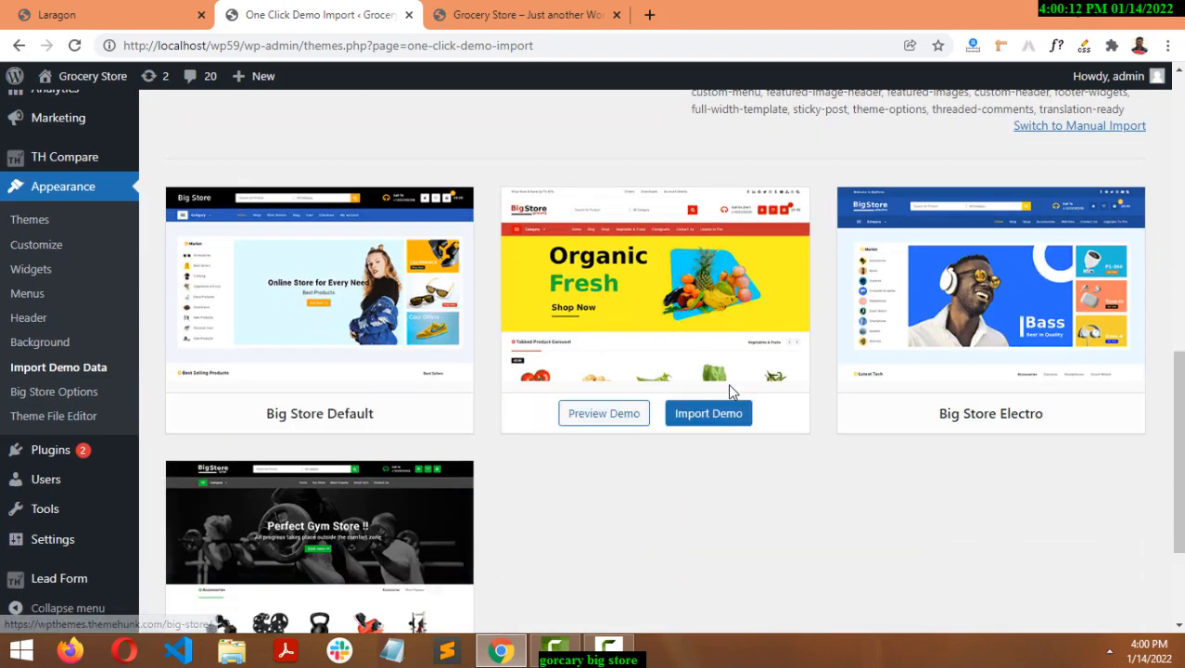
click(590, 417)
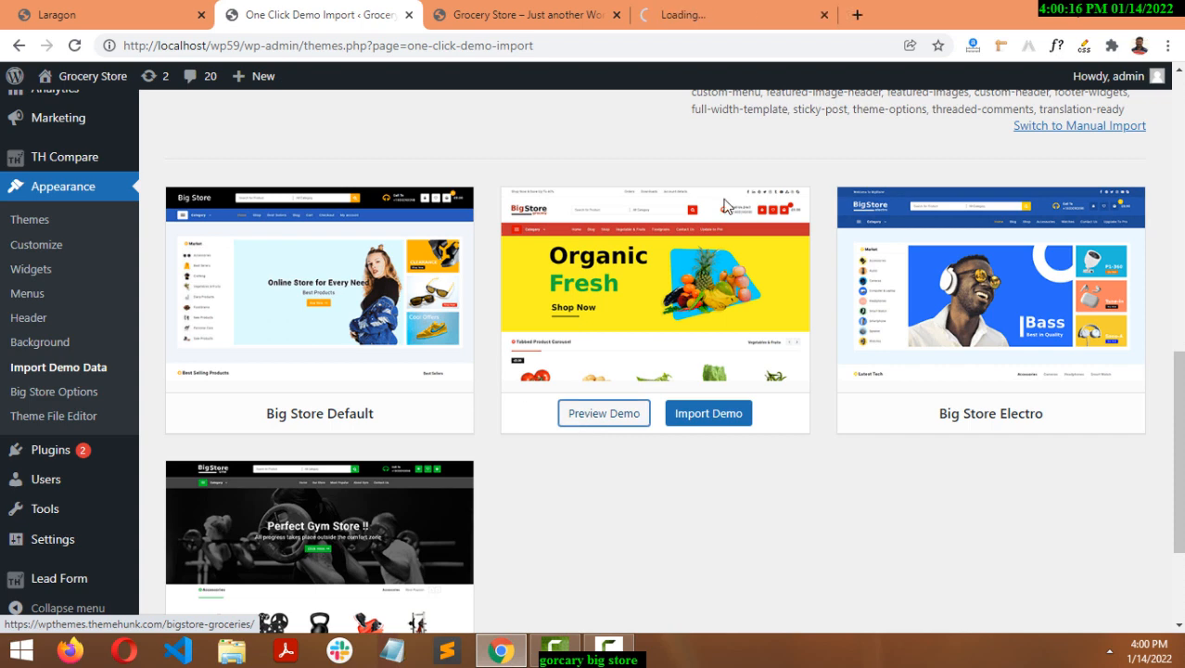
click(728, 16)
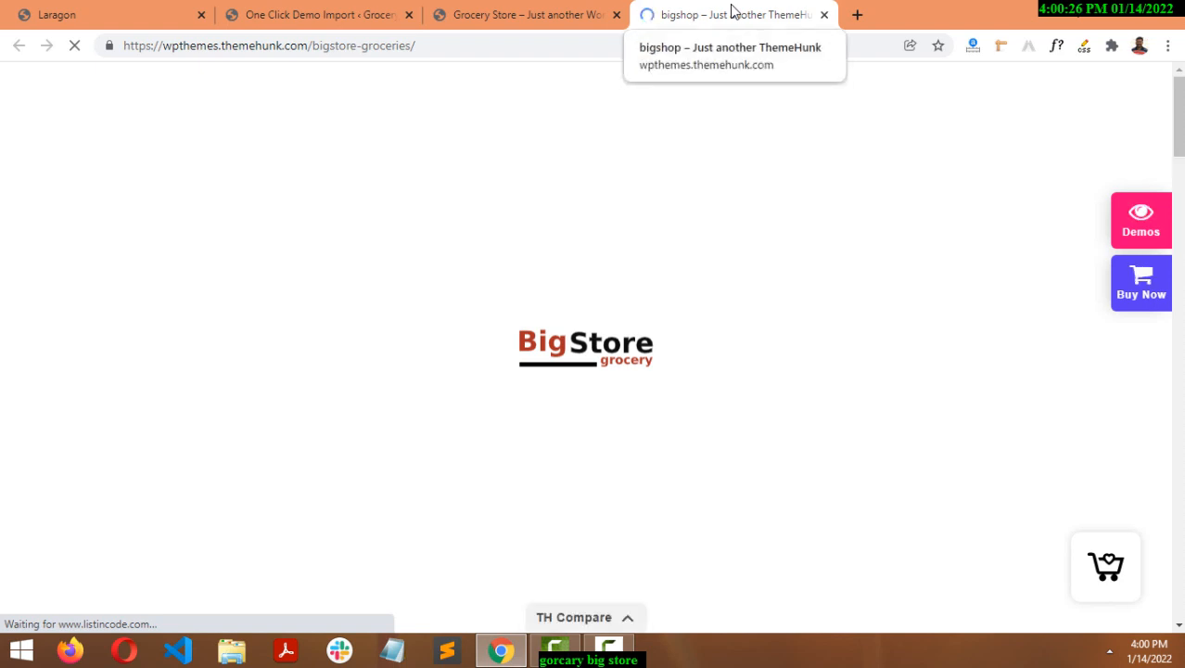
scroll(520, 242, down, 15)
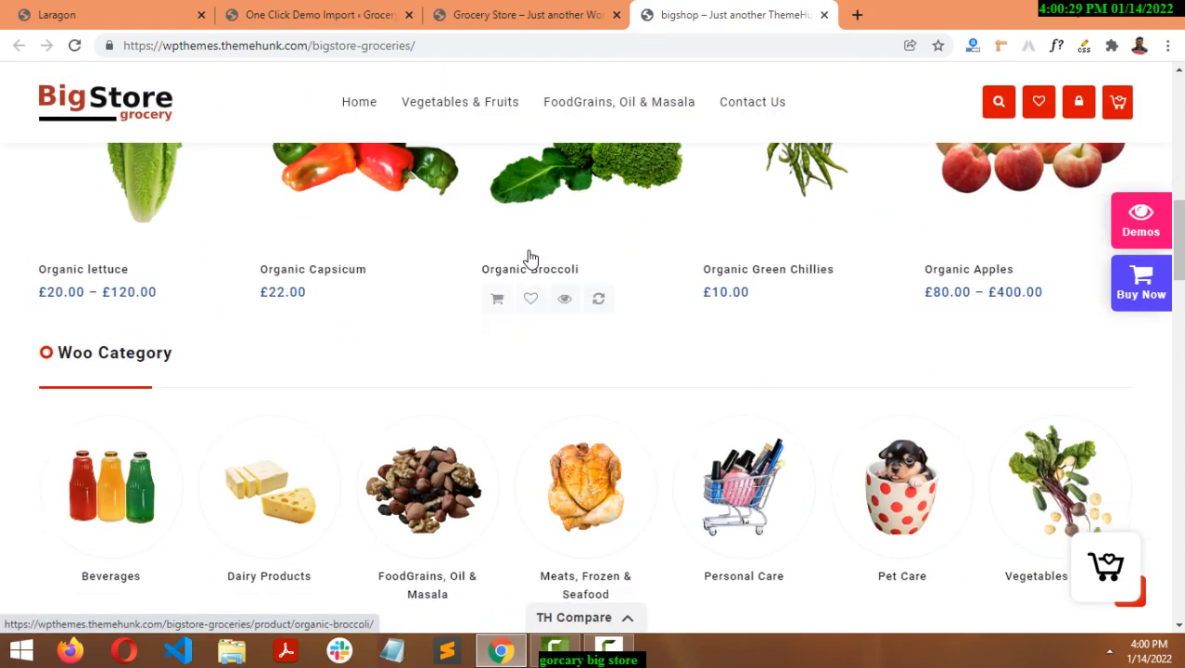
scroll(527, 255, down, 5)
scroll(525, 258, up, 15)
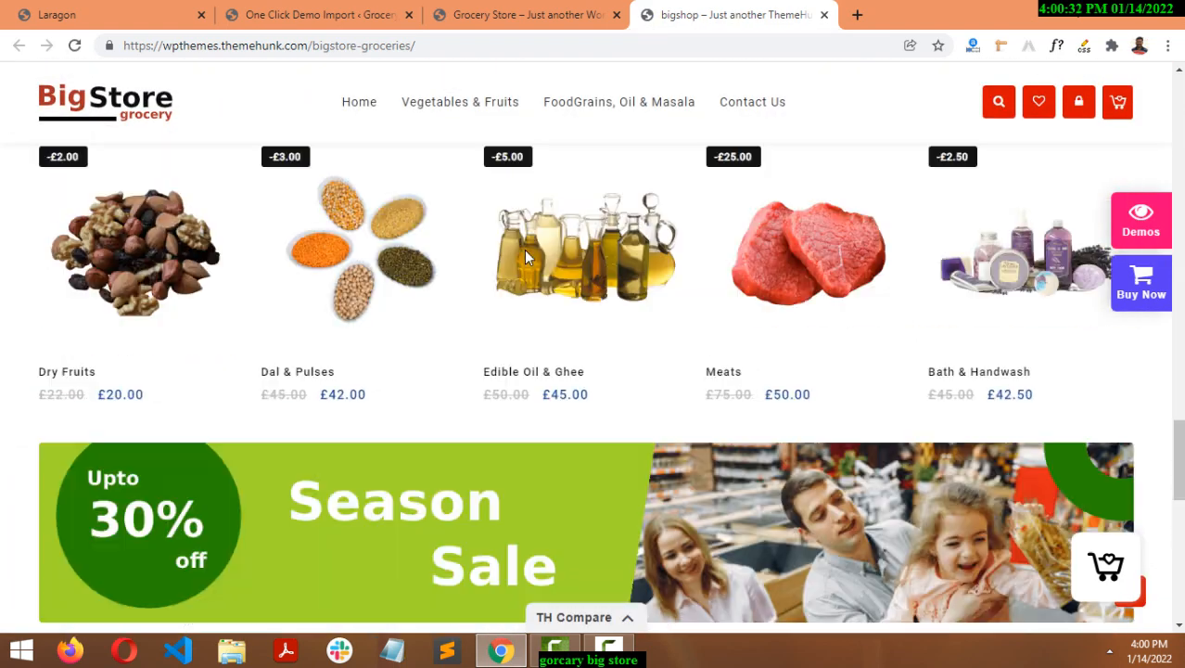
scroll(522, 259, up, 4)
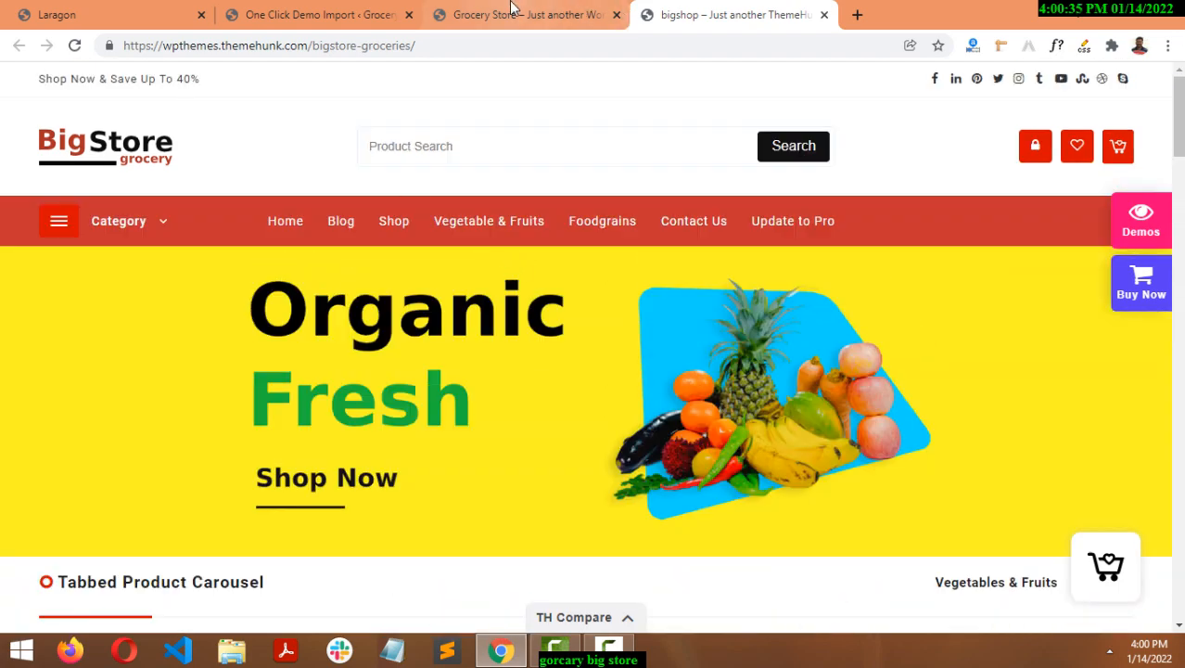
- Return to One Click Demo Import and import the Big Store Groceries demo
click(336, 12)
mouse_move(589, 423)
click(712, 420)
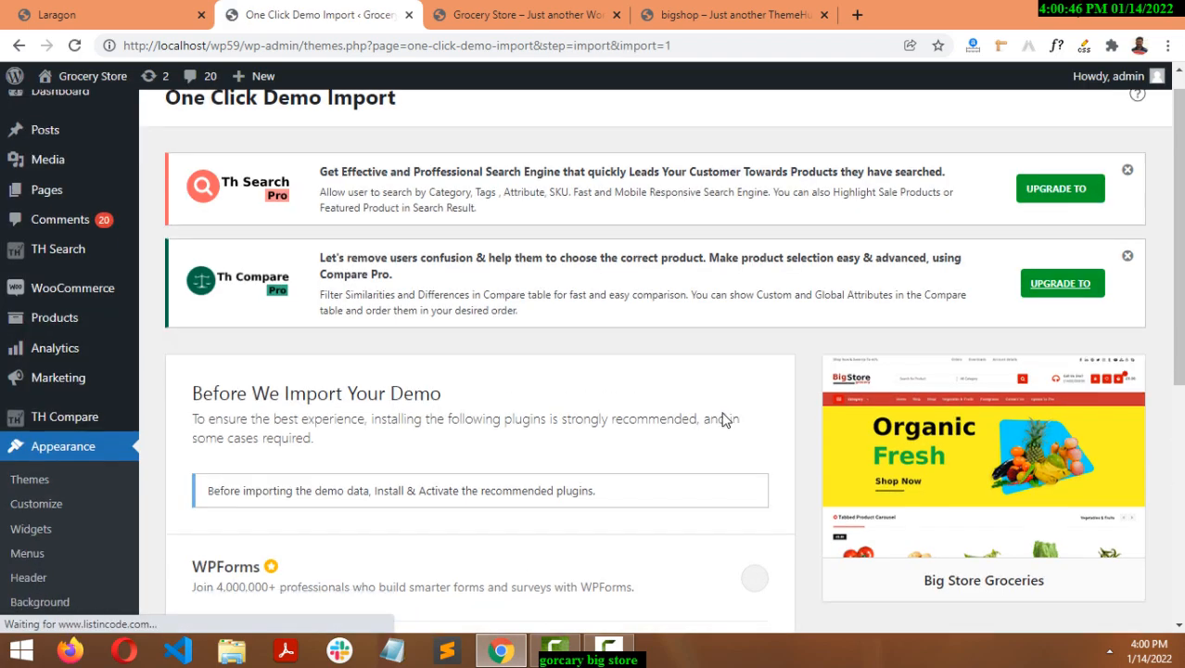
scroll(724, 417, down, 5)
click(727, 506)
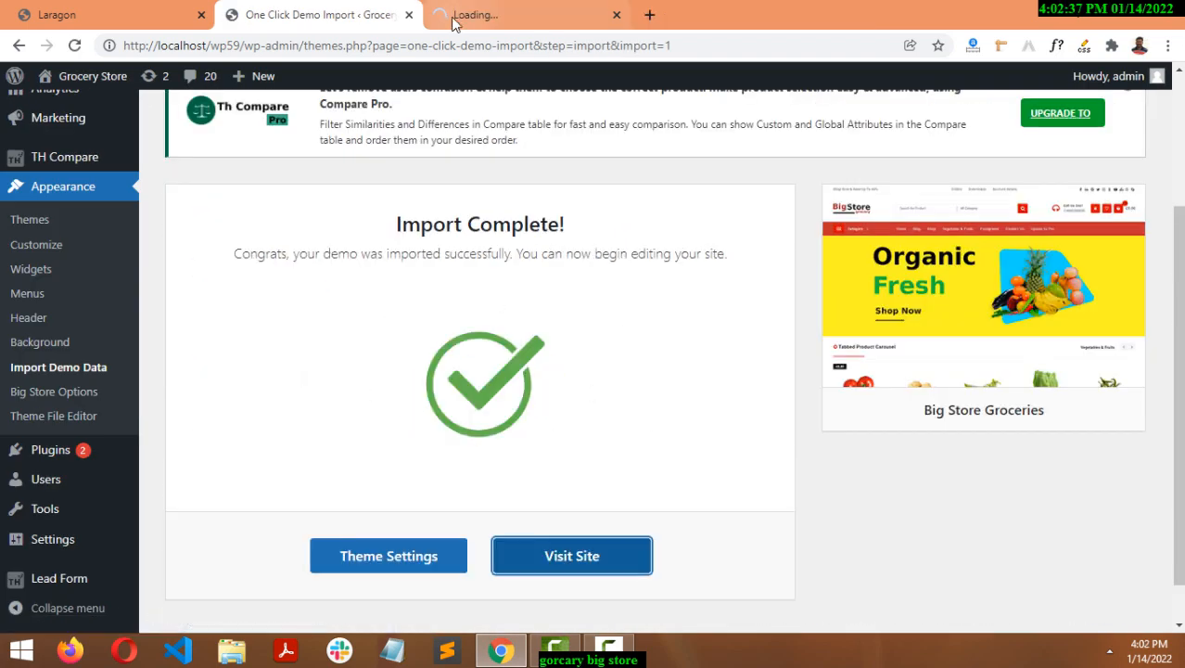
- View the live site with the imported demo and examine its home page from header to footer
click(474, 14)
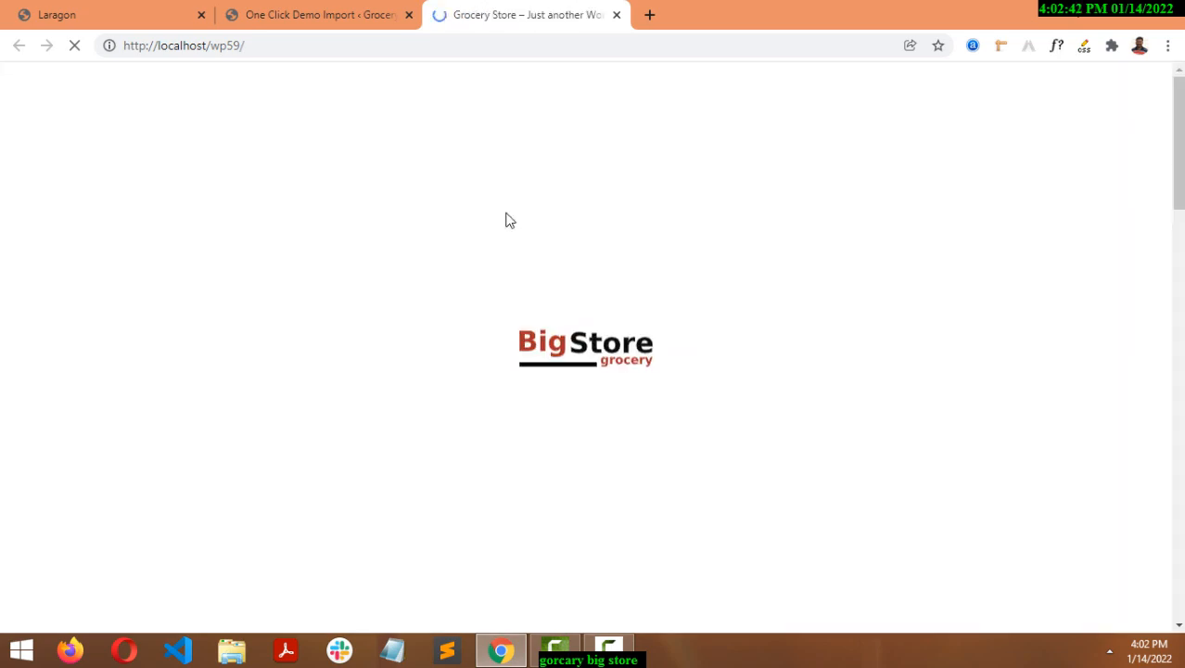
scroll(451, 305, down, 5)
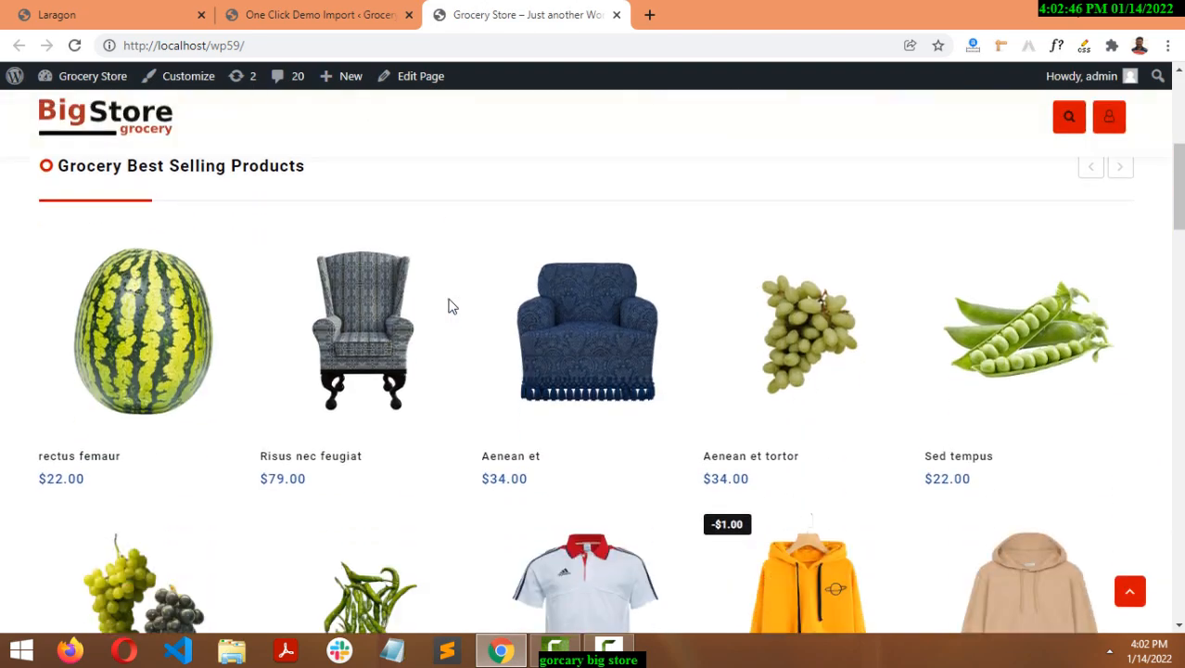
scroll(448, 306, down, 20)
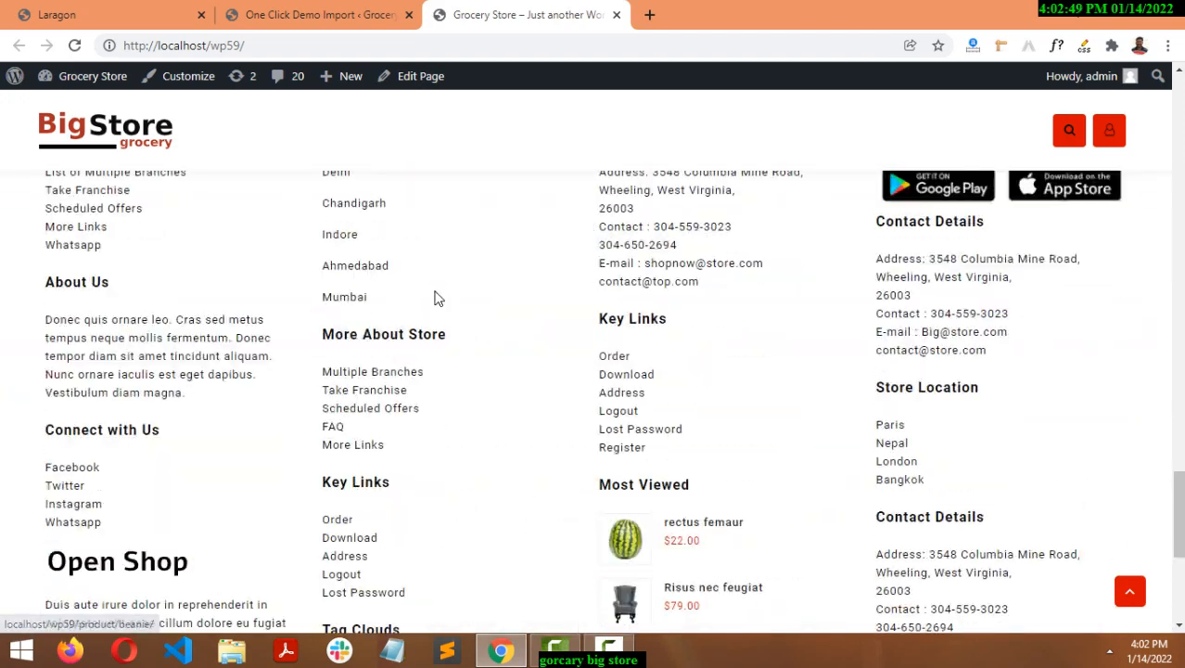
scroll(437, 298, down, 5)
scroll(524, 315, up, 15)
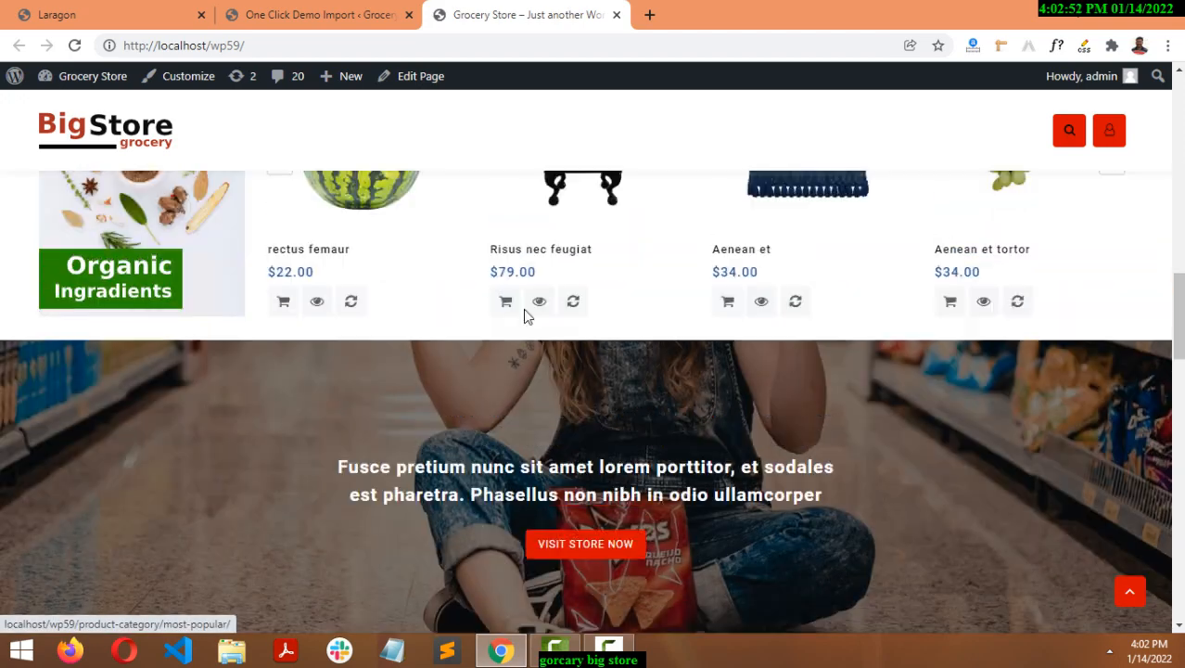
scroll(522, 314, up, 8)
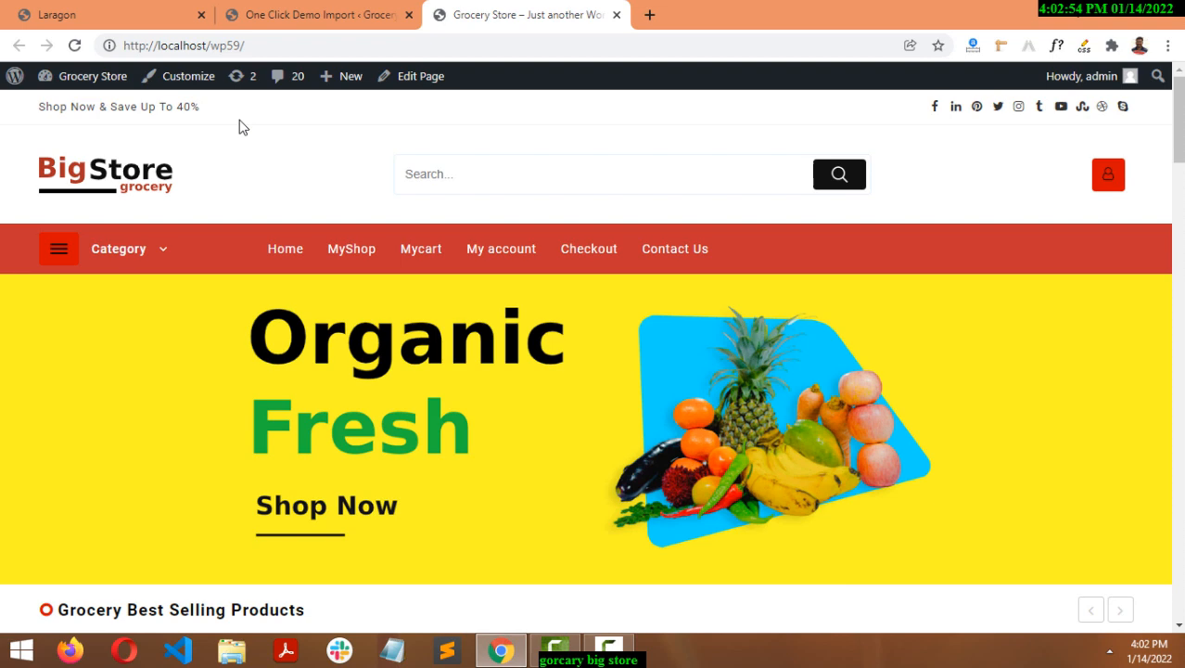
- In the site customizer, remove the current logo and set New-Project-1-6.png from the media library as the logo
click(189, 81)
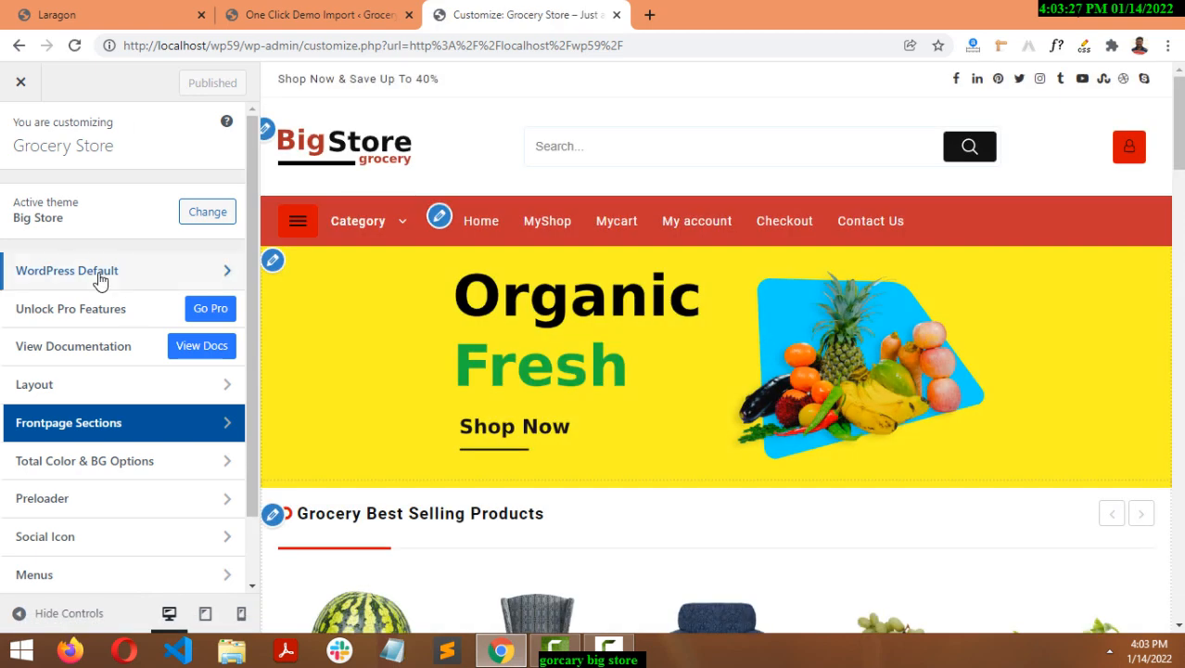
click(100, 278)
click(86, 202)
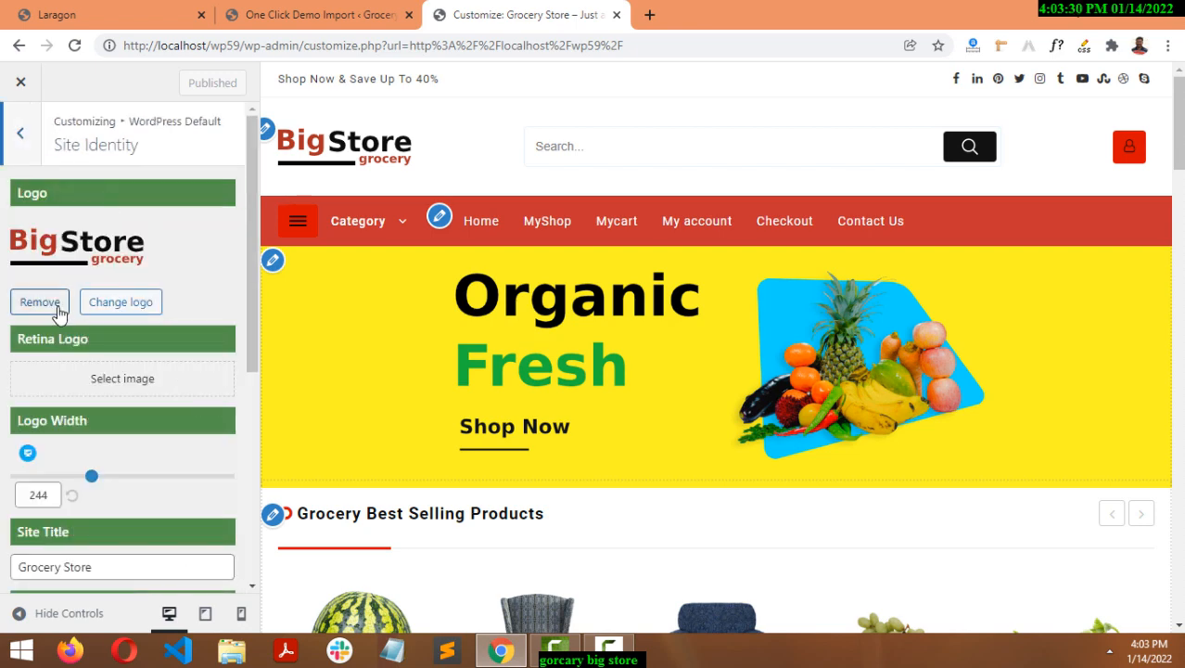
click(56, 303)
click(137, 239)
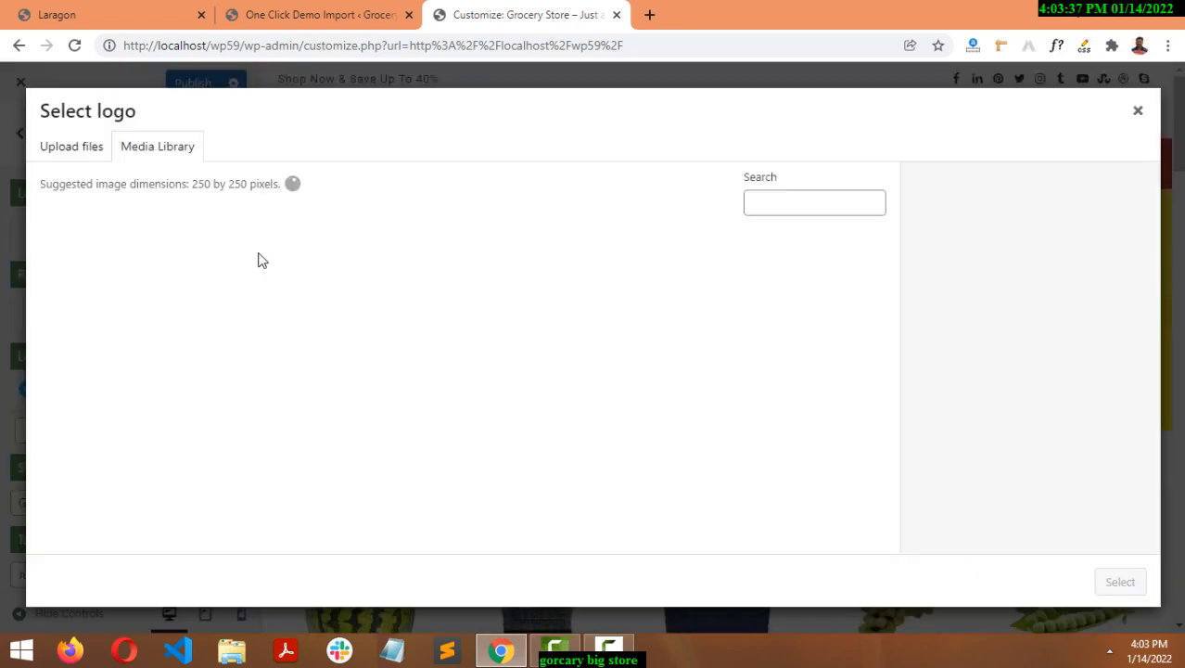
click(206, 295)
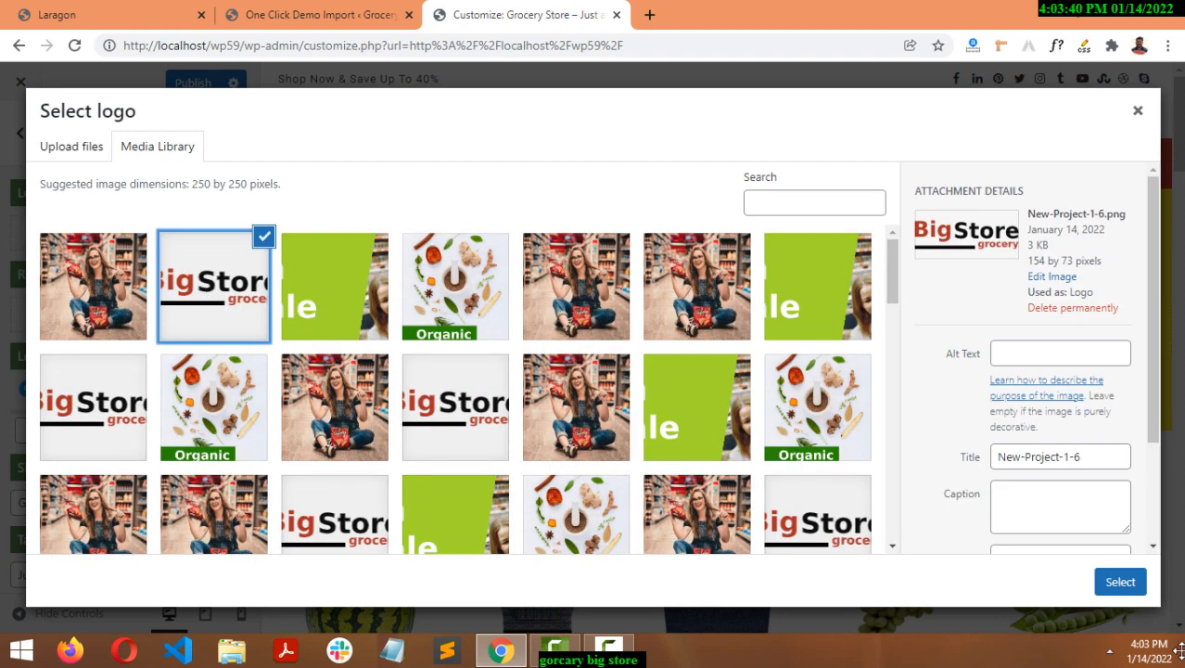
click(1120, 584)
click(1018, 587)
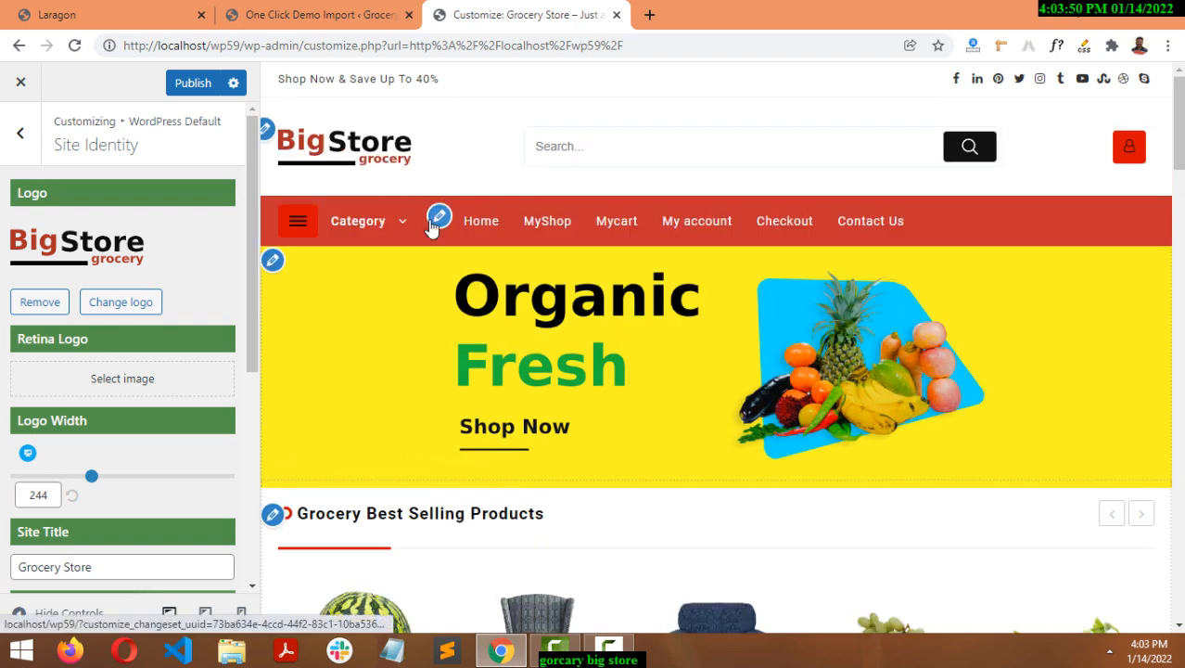
- Open the Big-store-gro menu used for the header and rename its MyShop item to "Shop"
click(440, 223)
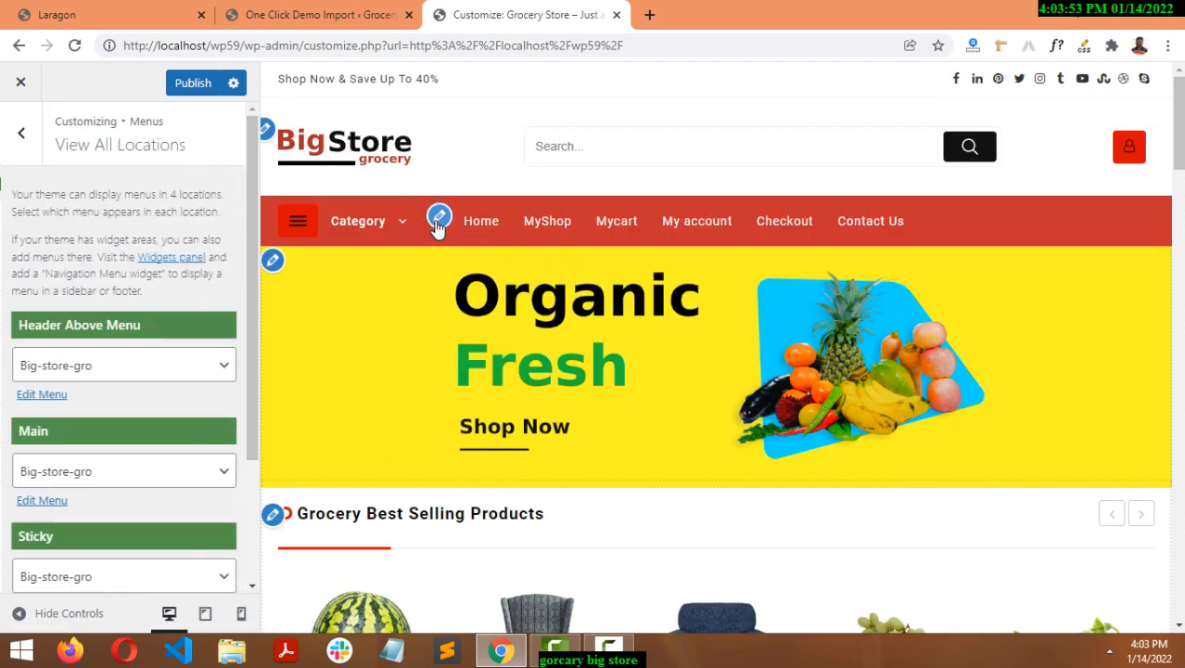
click(41, 395)
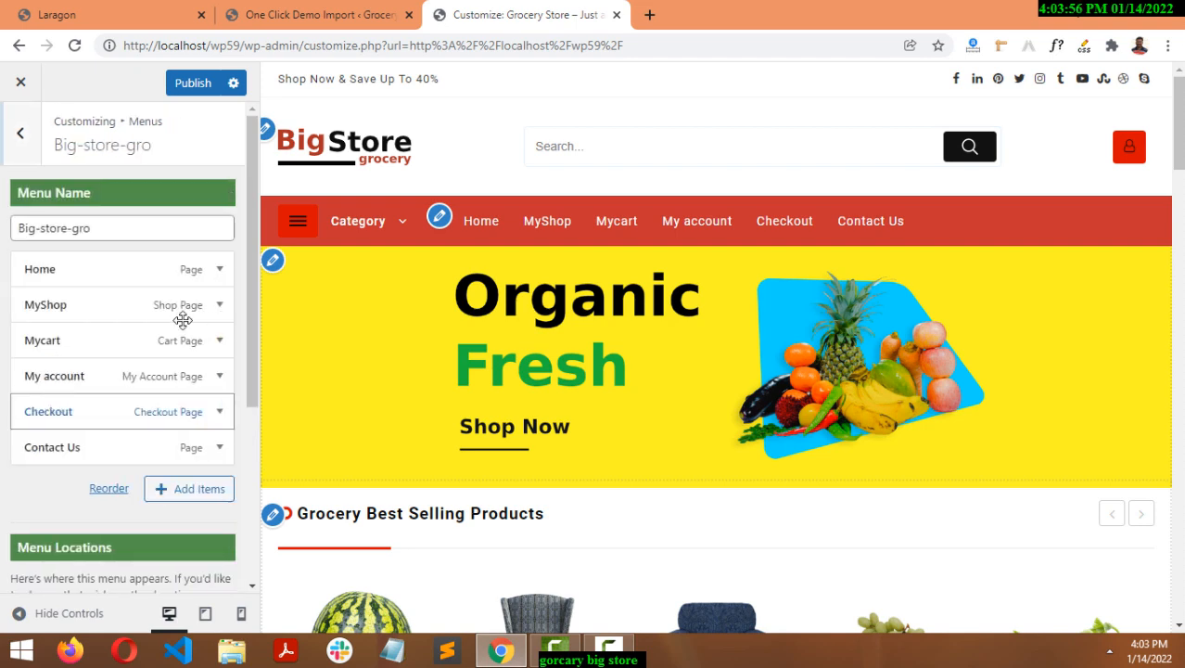
click(220, 306)
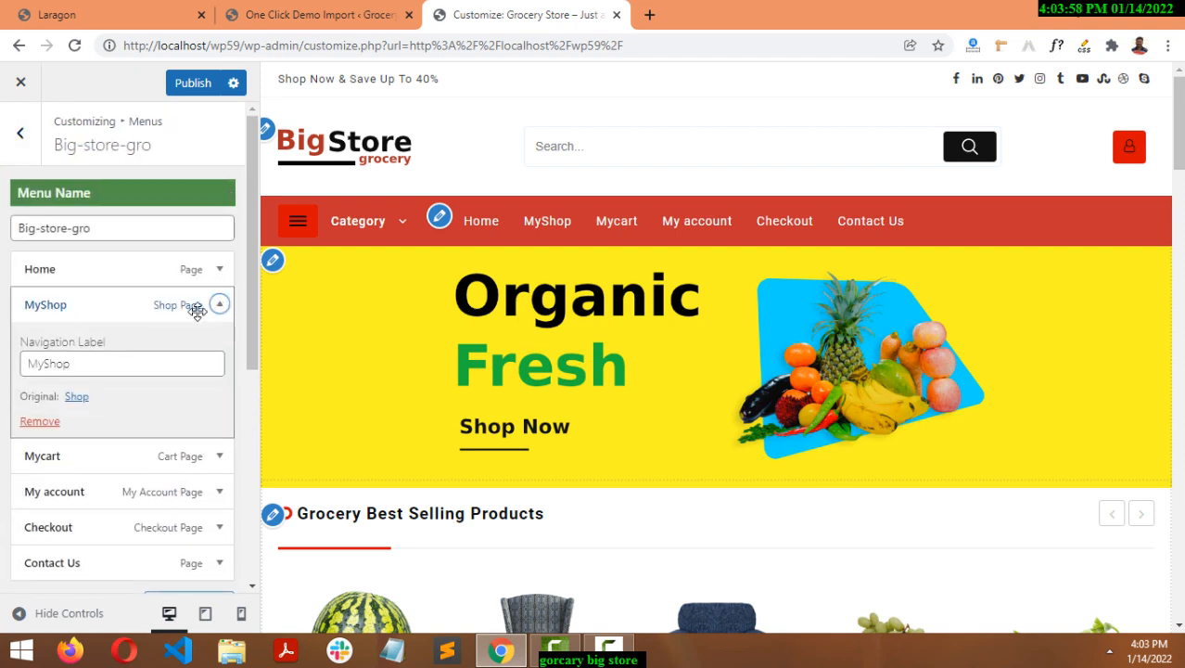
click(45, 364)
double_click(46, 363)
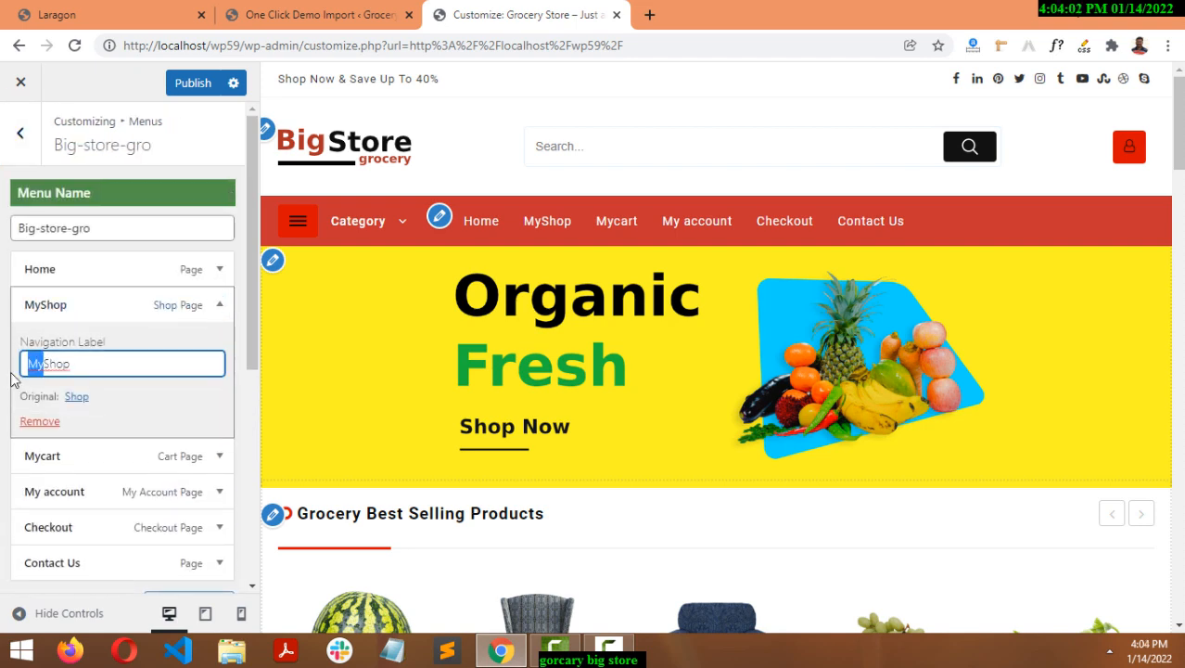
text(Shop)
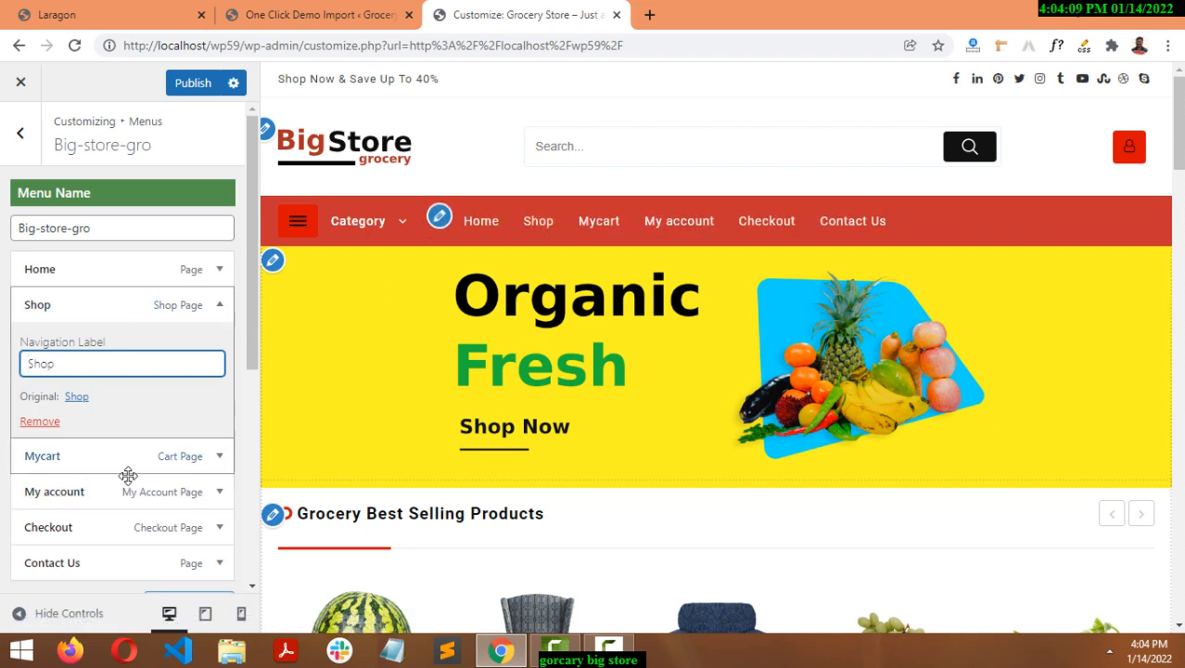
- Shorten the navigation label of the Mycart menu item to "cart"
click(220, 455)
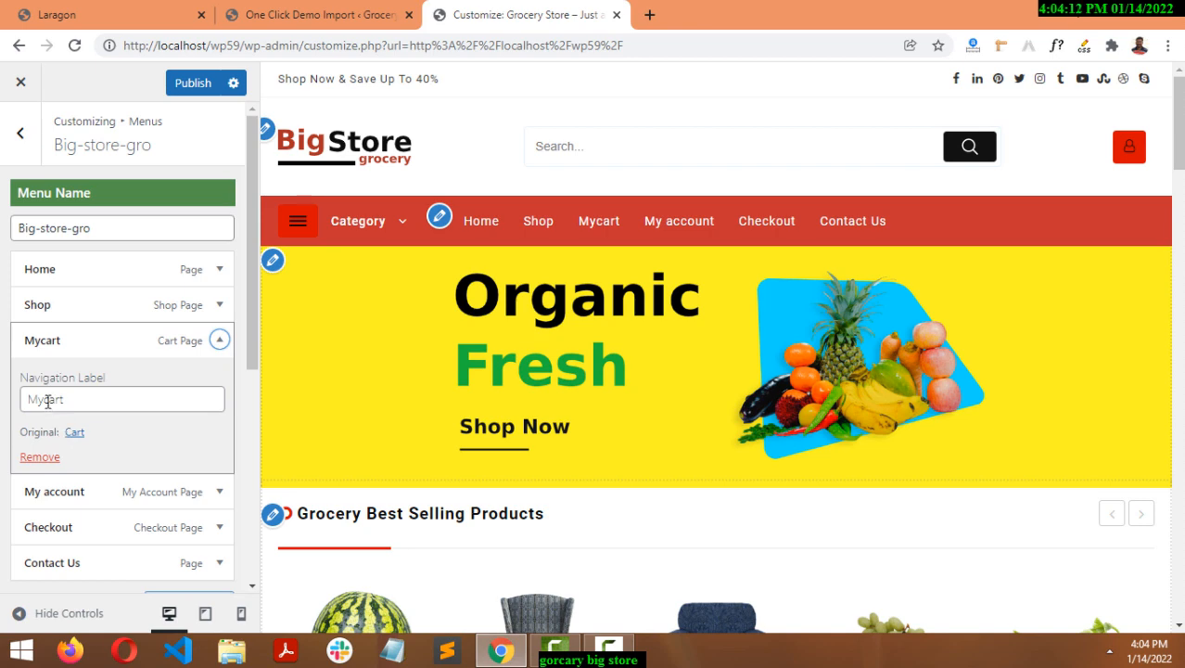
click(48, 401)
drag(47, 400, 26, 401)
key(BackSpace)
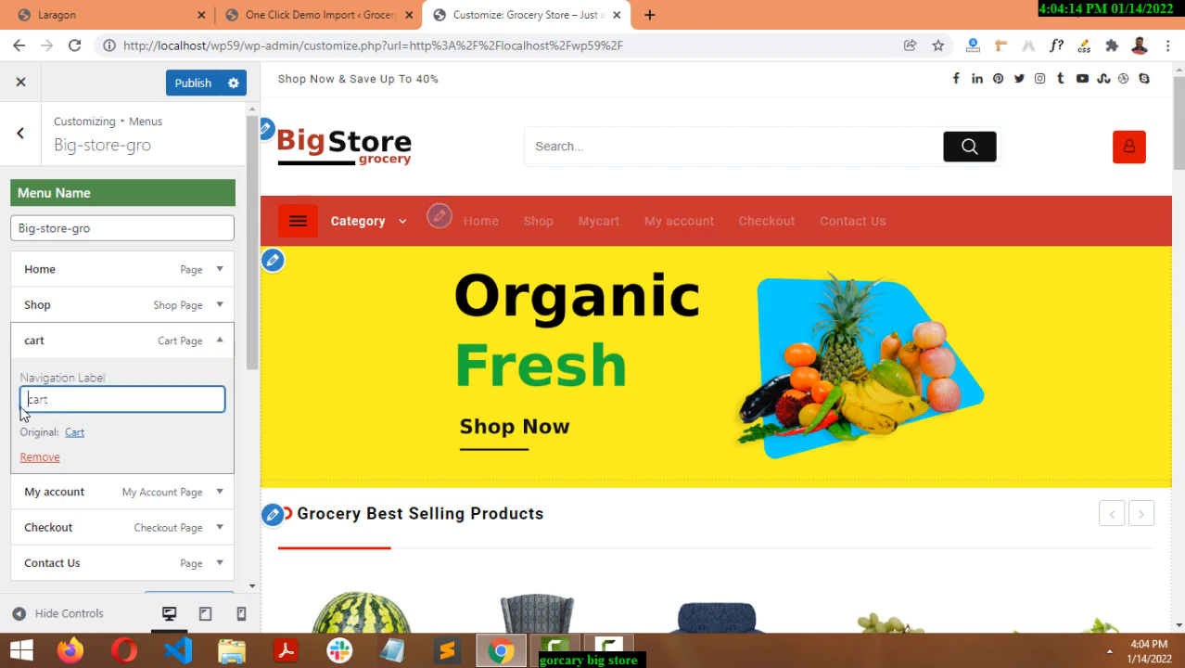
click(167, 400)
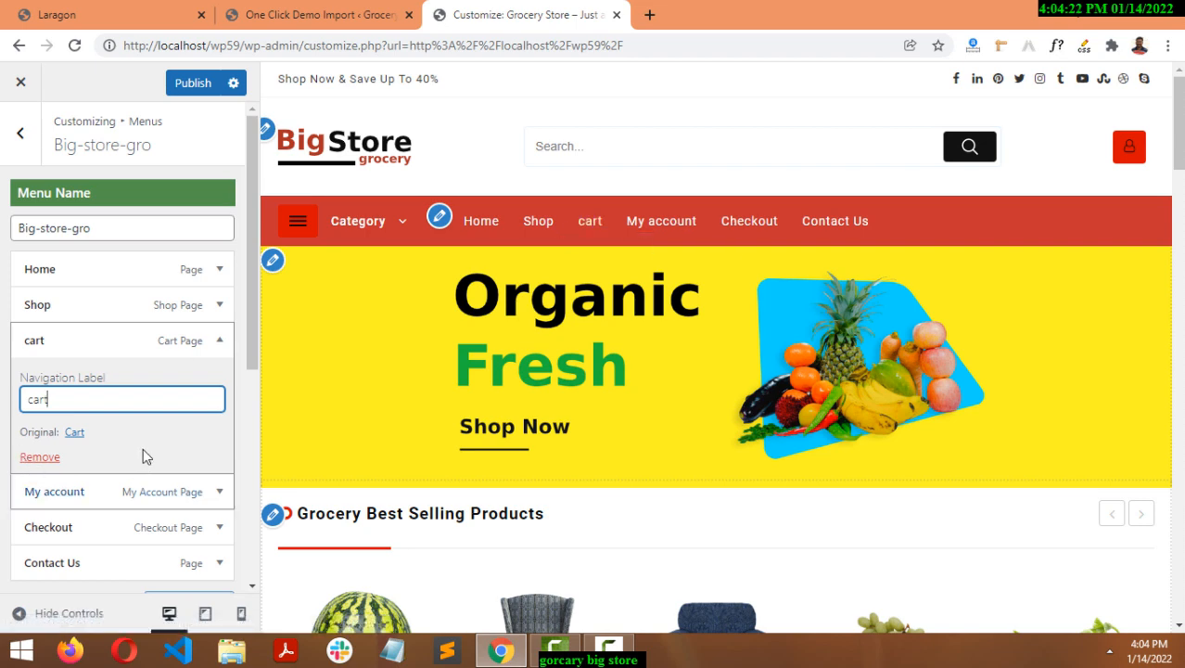
- Open the Top Slider section settings and examine the slider layouts and the slide's image, title, subtitle, text and link fields
click(273, 261)
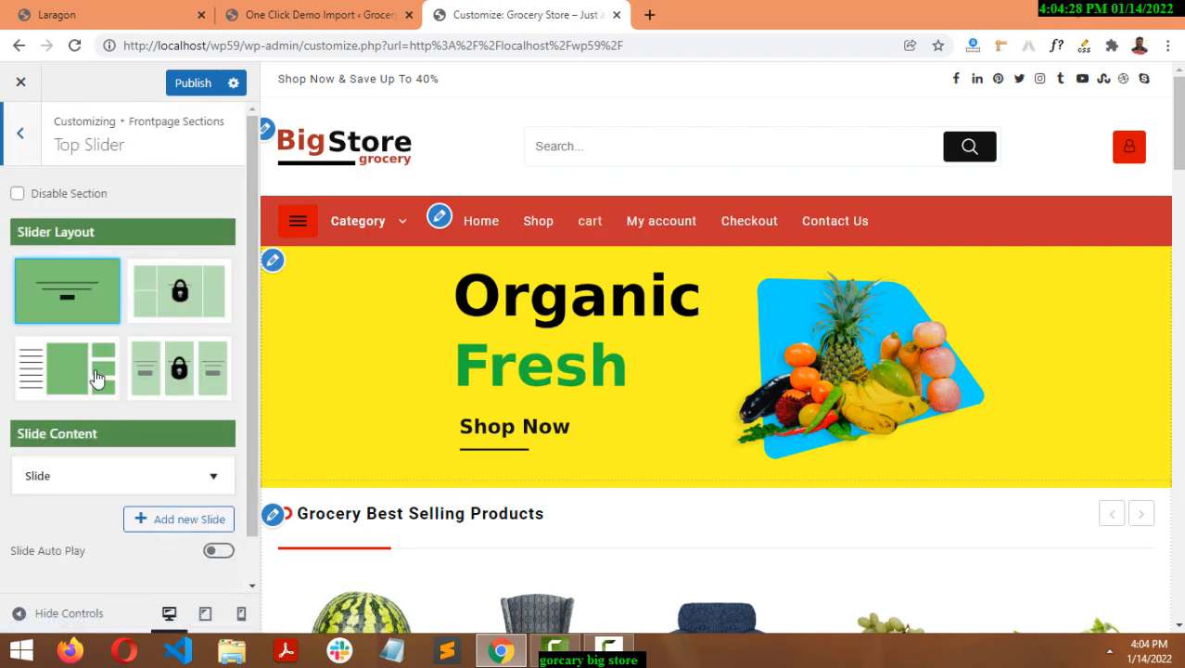
click(99, 470)
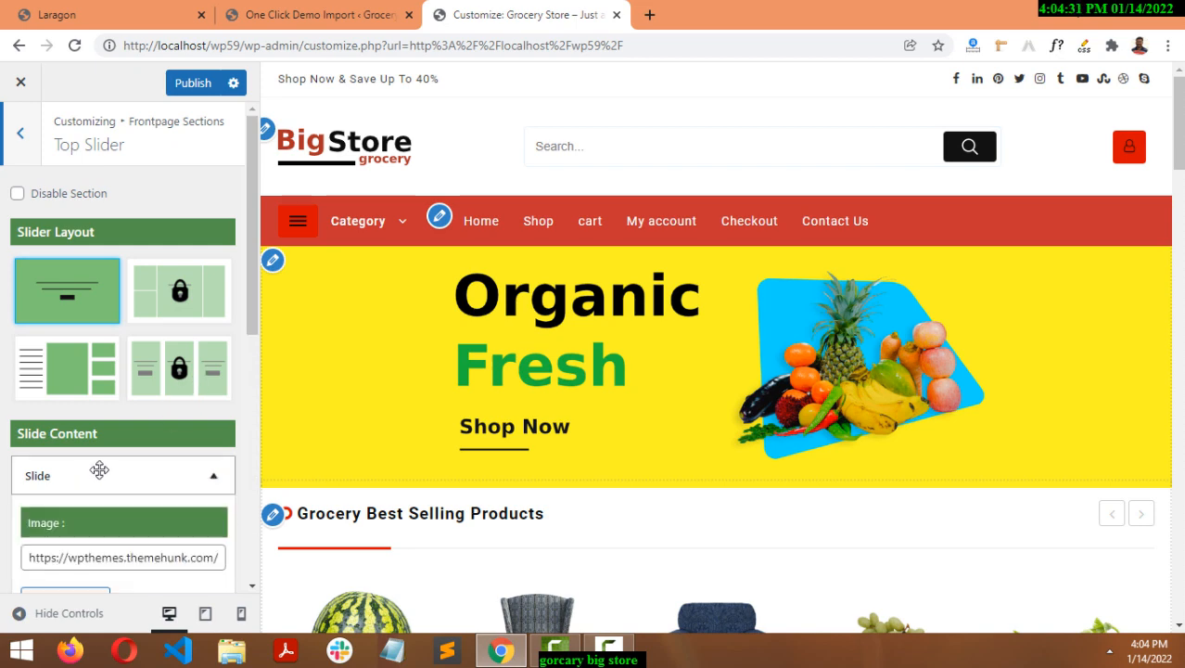
scroll(118, 458, down, 2)
click(139, 470)
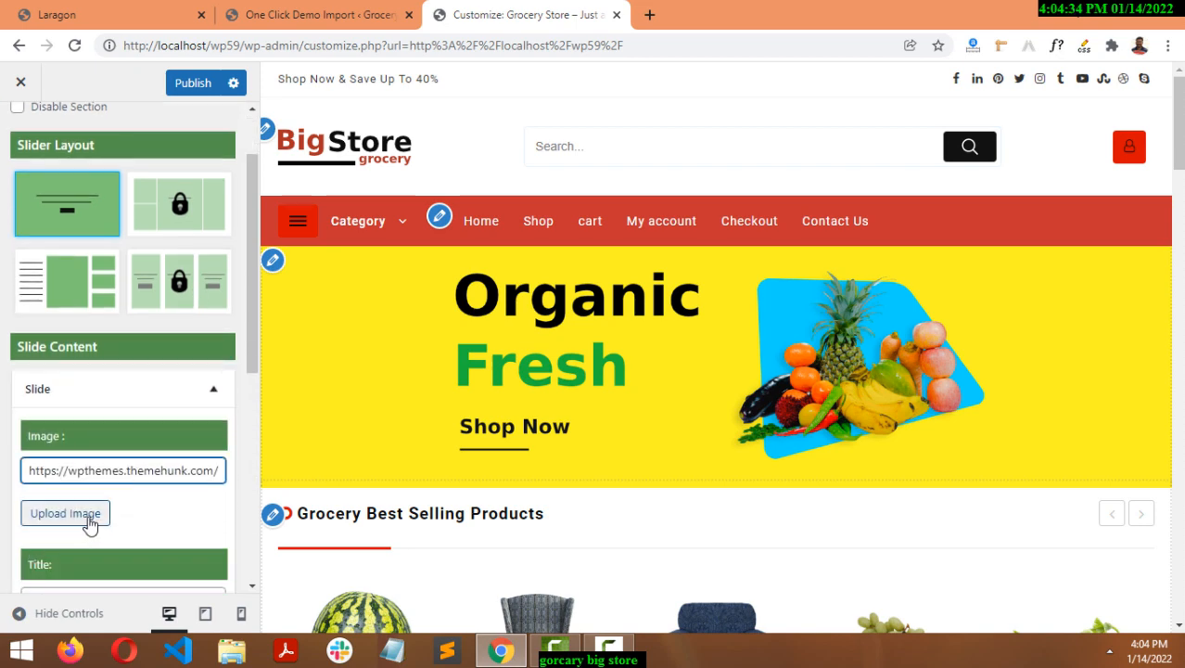
scroll(102, 473, down, 2)
click(107, 425)
click(90, 506)
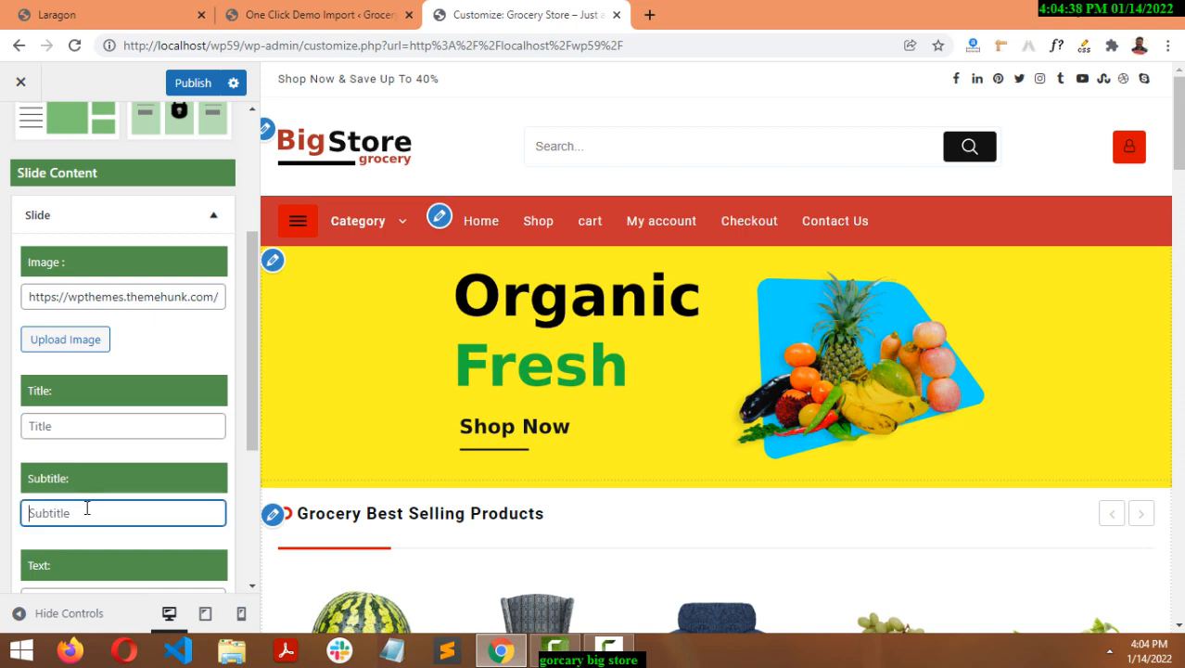
scroll(88, 493, down, 2)
click(76, 429)
click(53, 526)
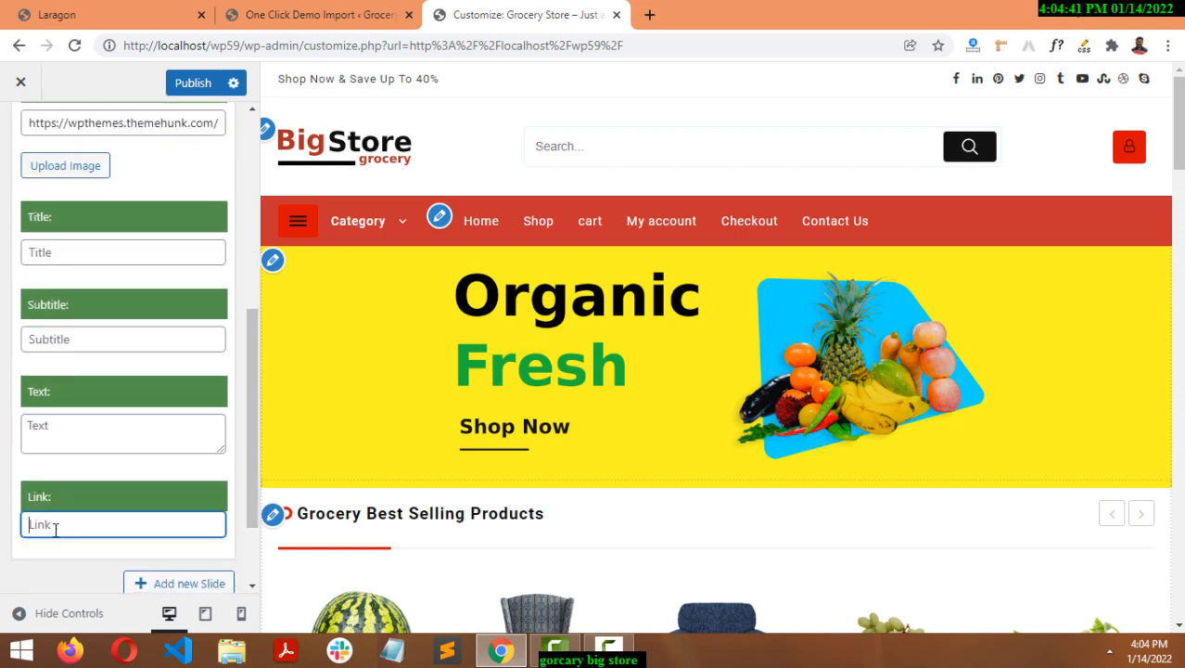
scroll(170, 425, up, 3)
scroll(306, 408, down, 3)
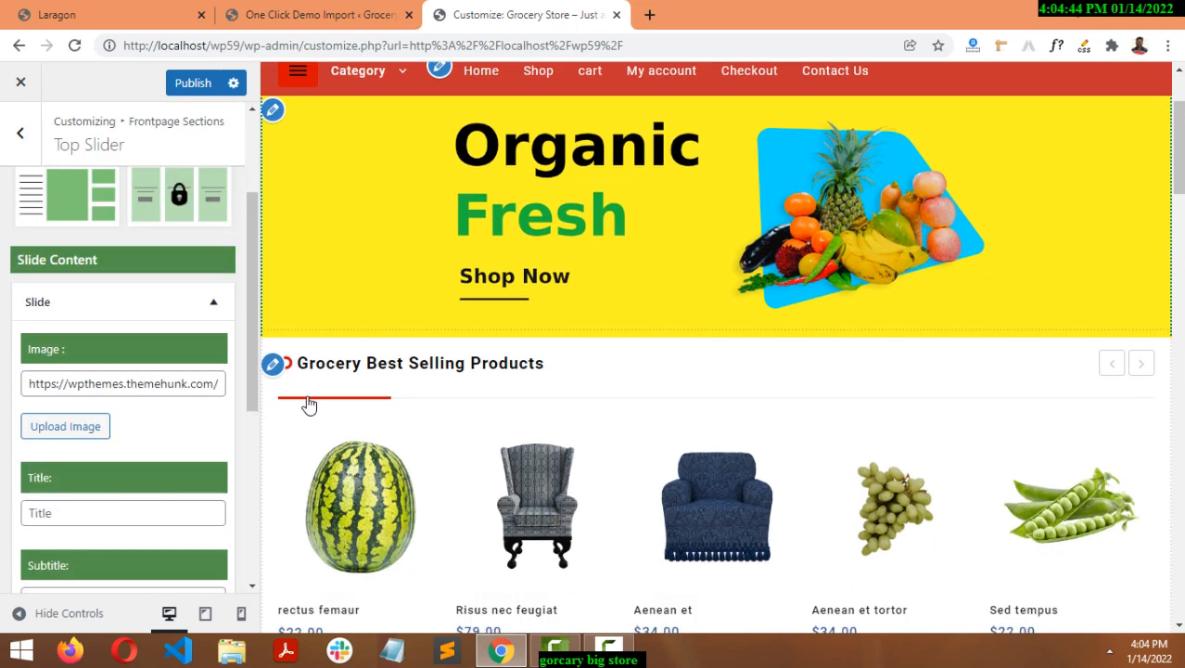
- Examine the section settings of the Grocery Best Selling Products carousel and the Food Products section, including heading, categories and image placement
click(274, 257)
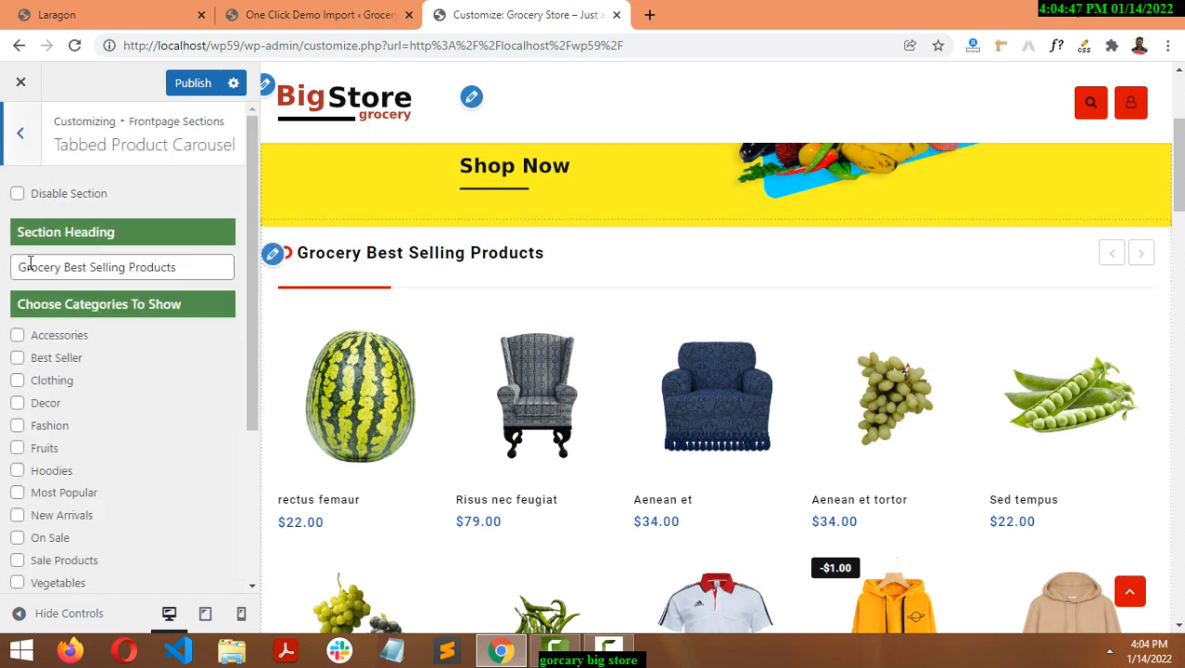
click(64, 268)
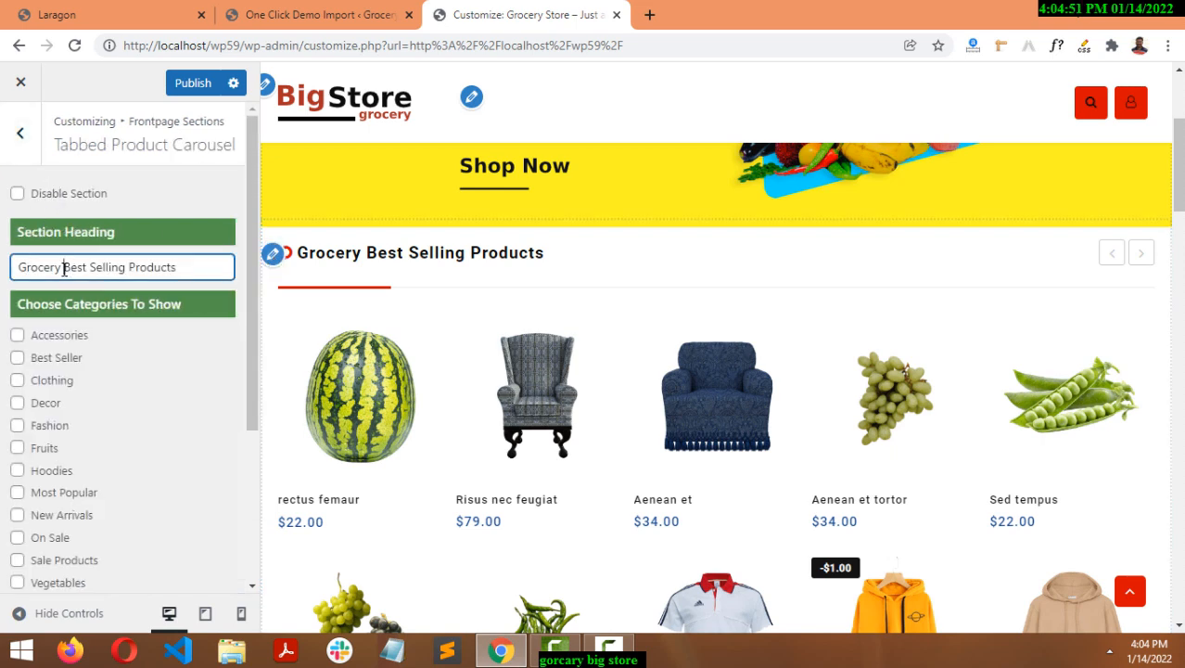
scroll(279, 464, down, 4)
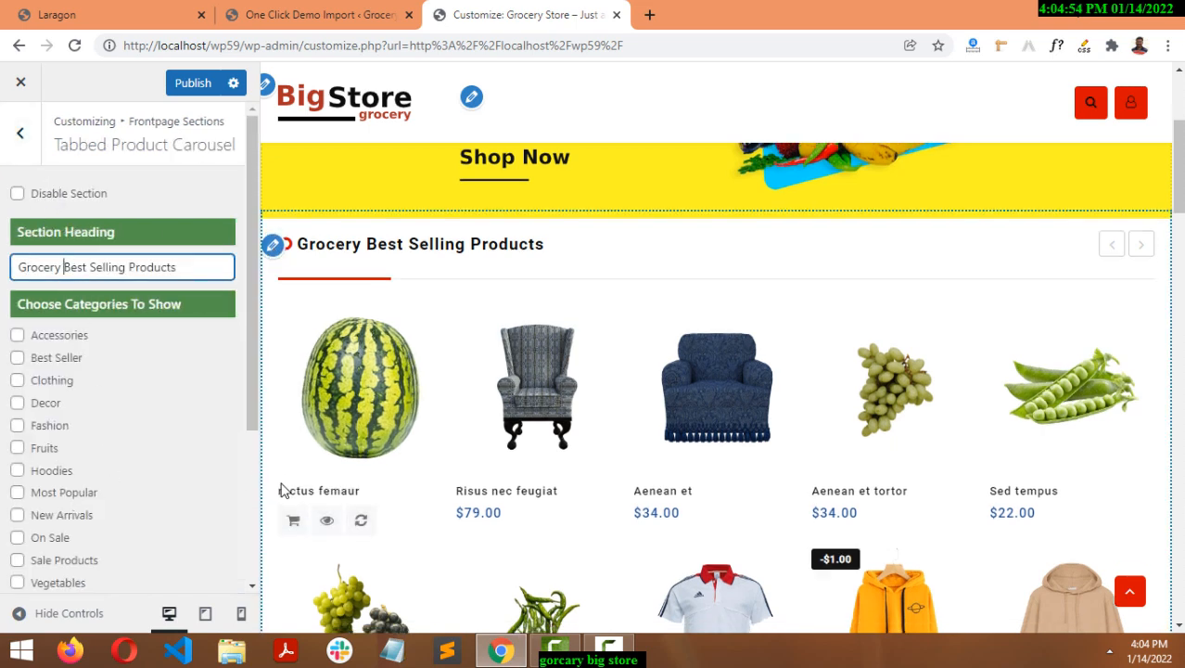
click(274, 480)
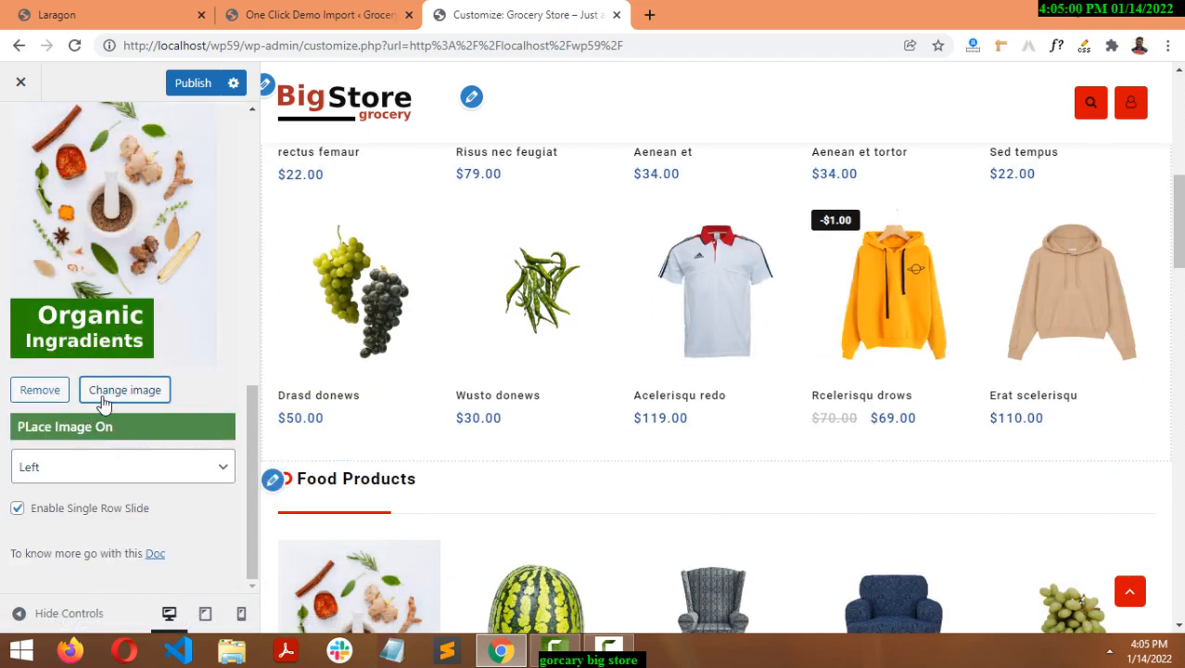
- Open the Ribbon section settings and review its background, text, button text and button link options
scroll(349, 500, down, 8)
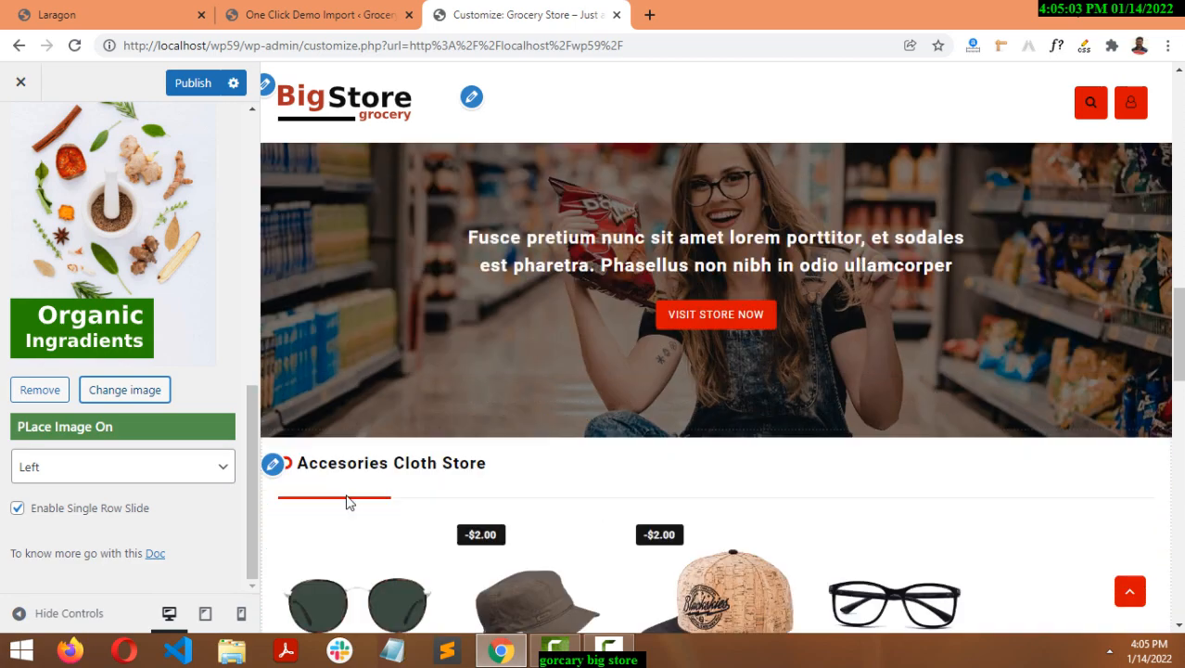
scroll(345, 496, up, 2)
click(280, 304)
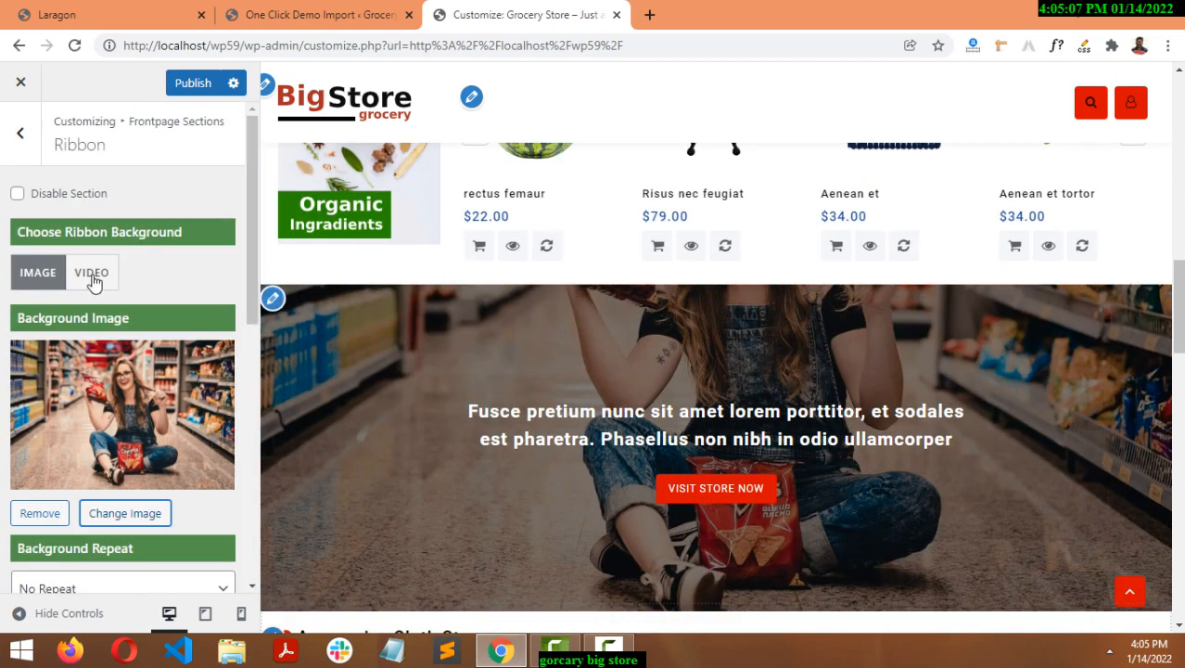
scroll(111, 464, down, 2)
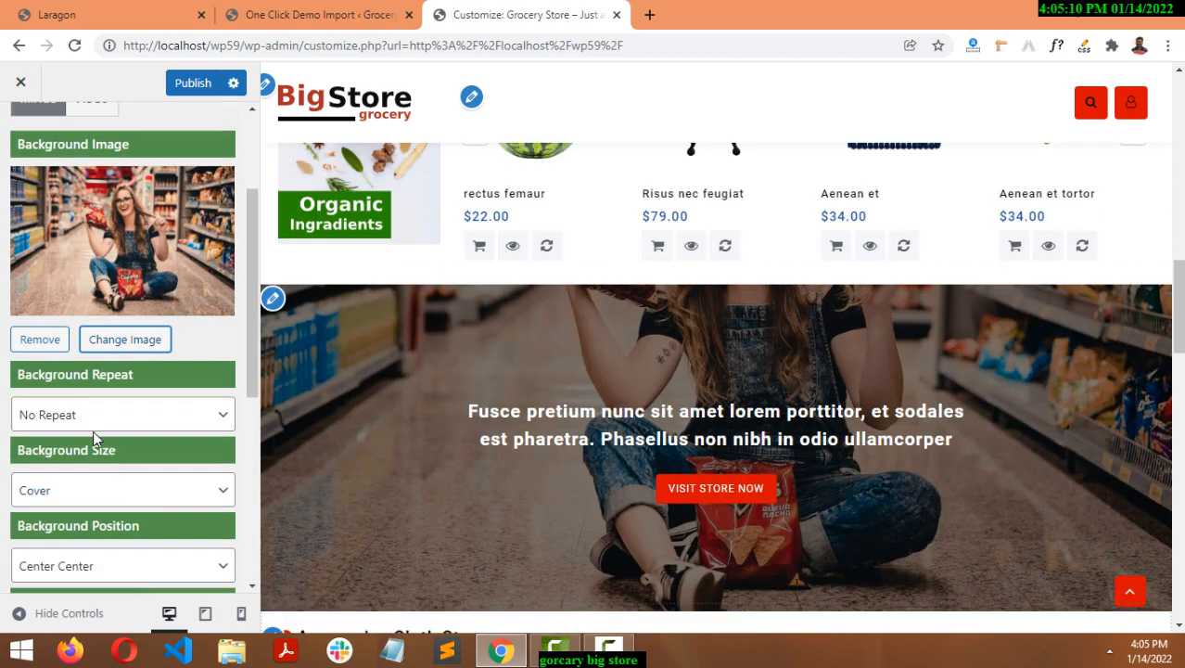
scroll(65, 547, down, 2)
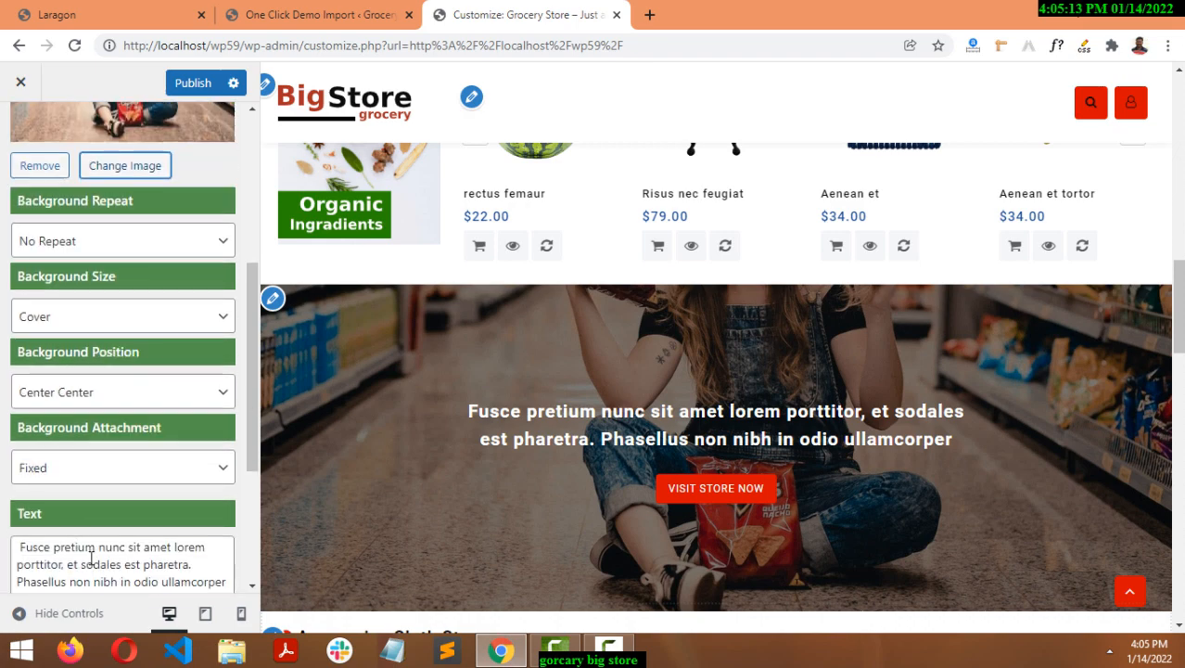
scroll(93, 538, down, 2)
scroll(107, 533, down, 1)
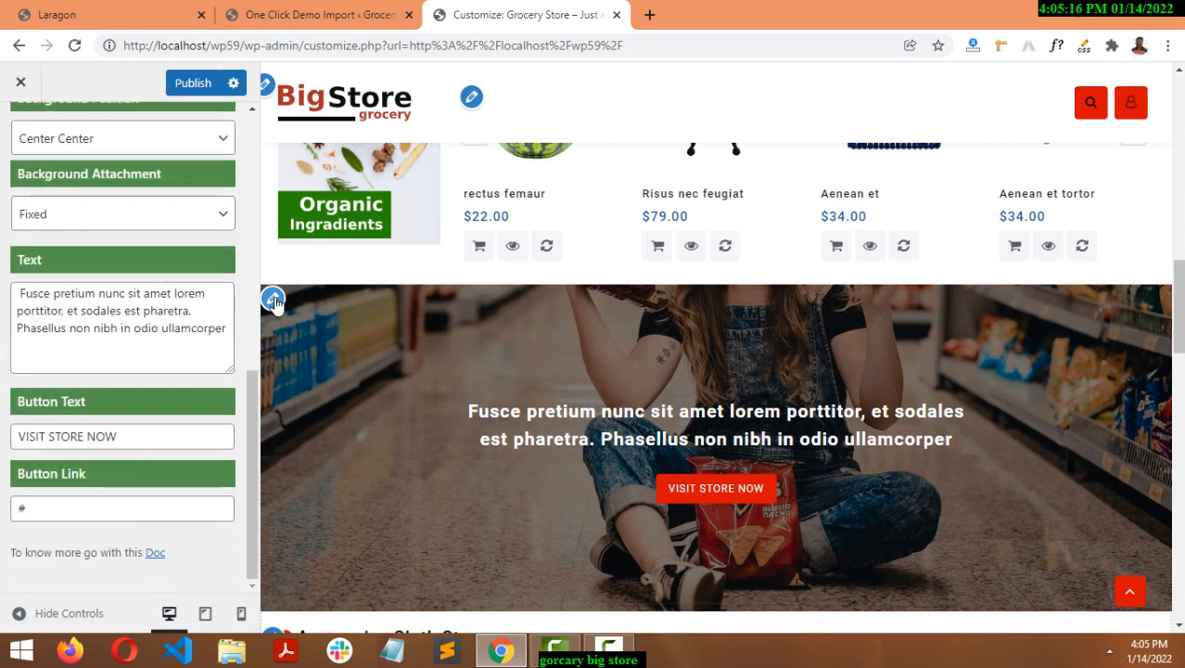
- Change the Accesories Cloth Store carousel's heading to "New Cloth Store" and check its category and product option choices
scroll(313, 418, down, 3)
click(272, 376)
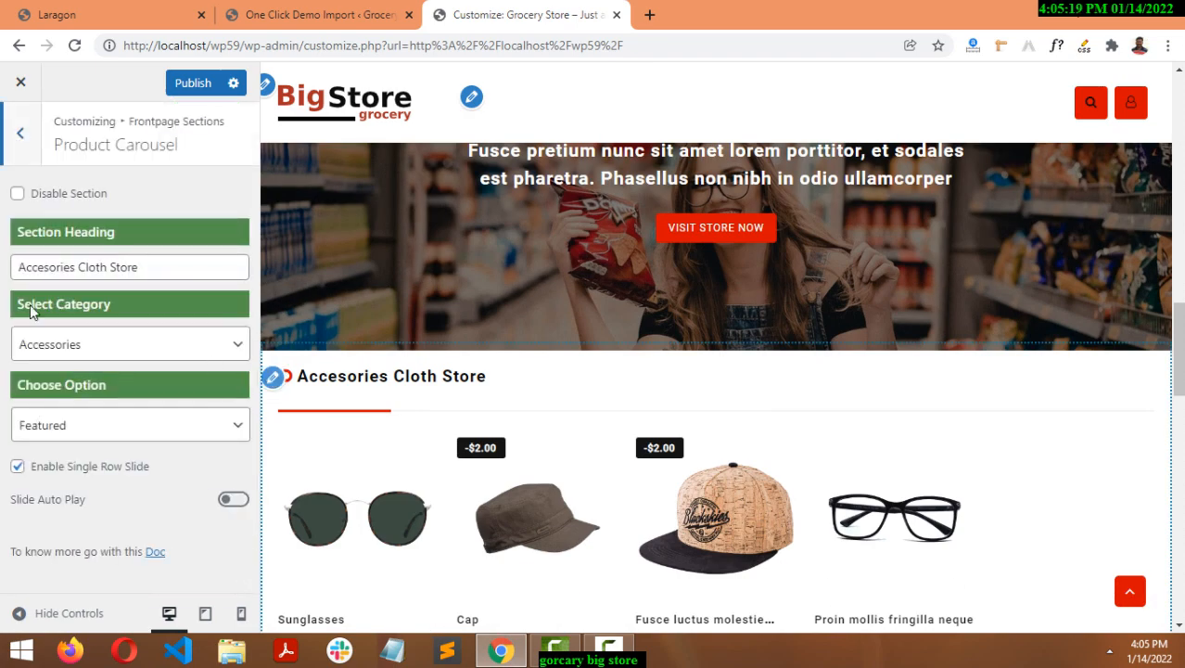
click(79, 267)
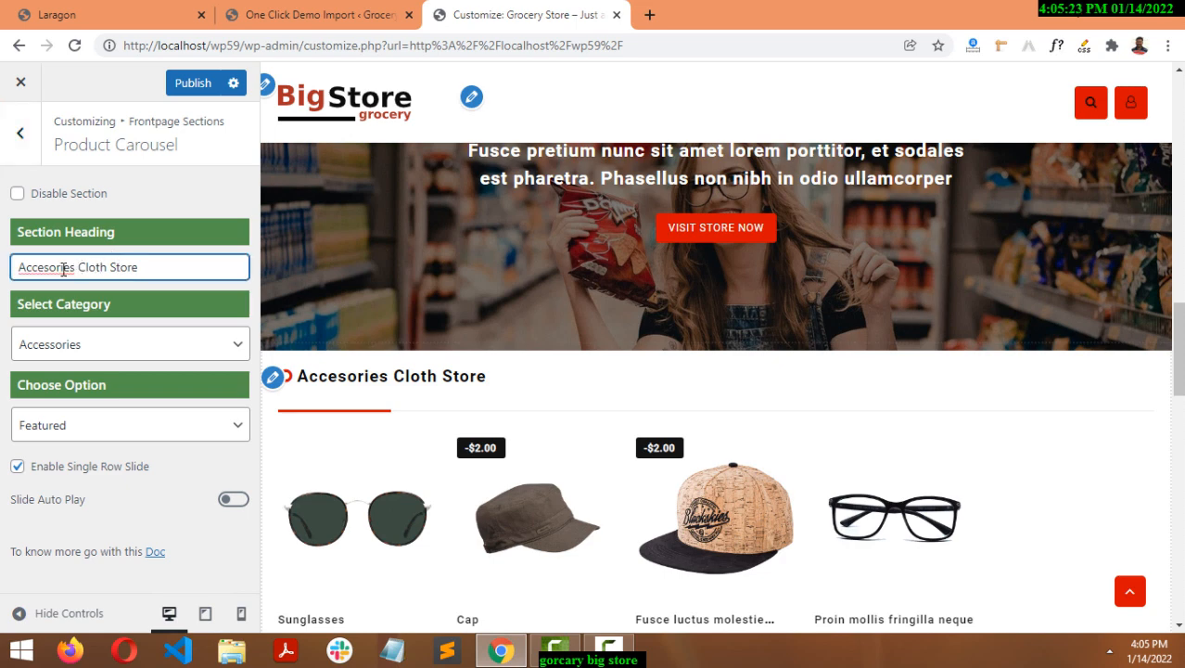
drag(20, 266, 81, 261)
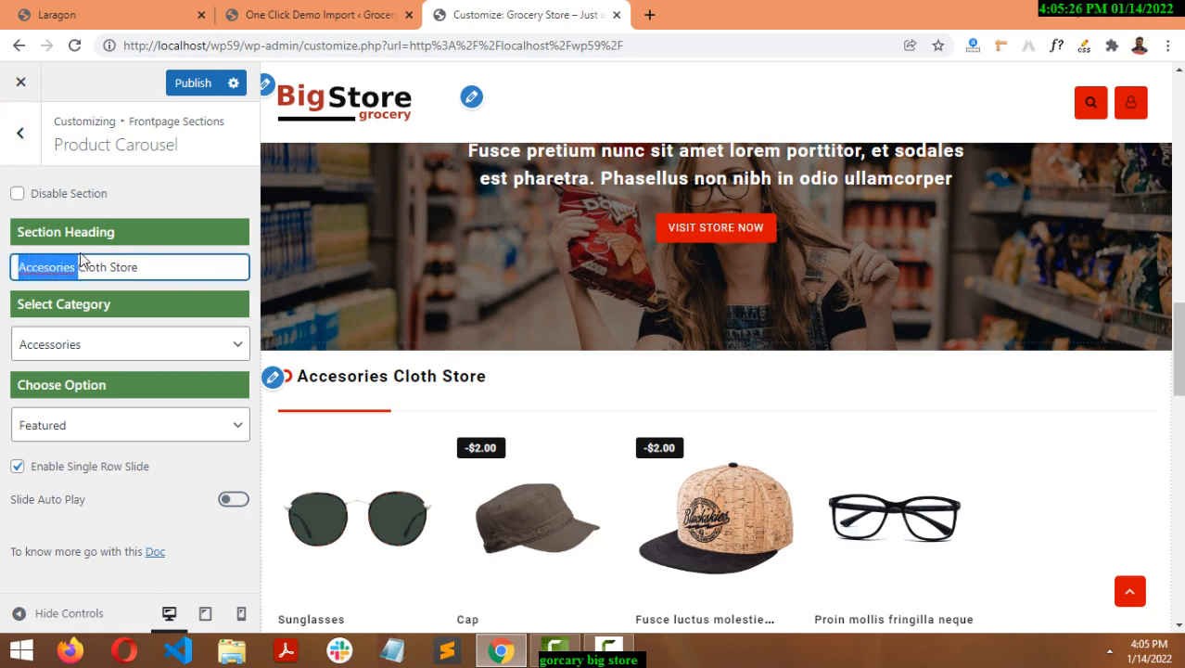
key(BackSpace)
text(New)
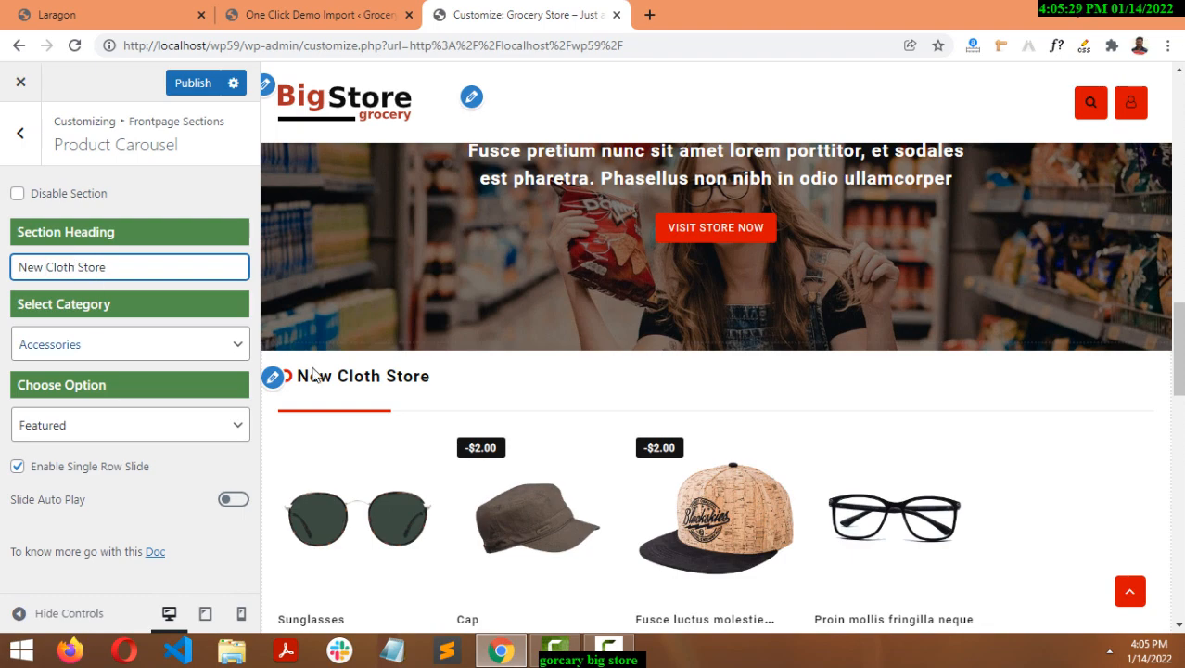
click(63, 344)
click(68, 386)
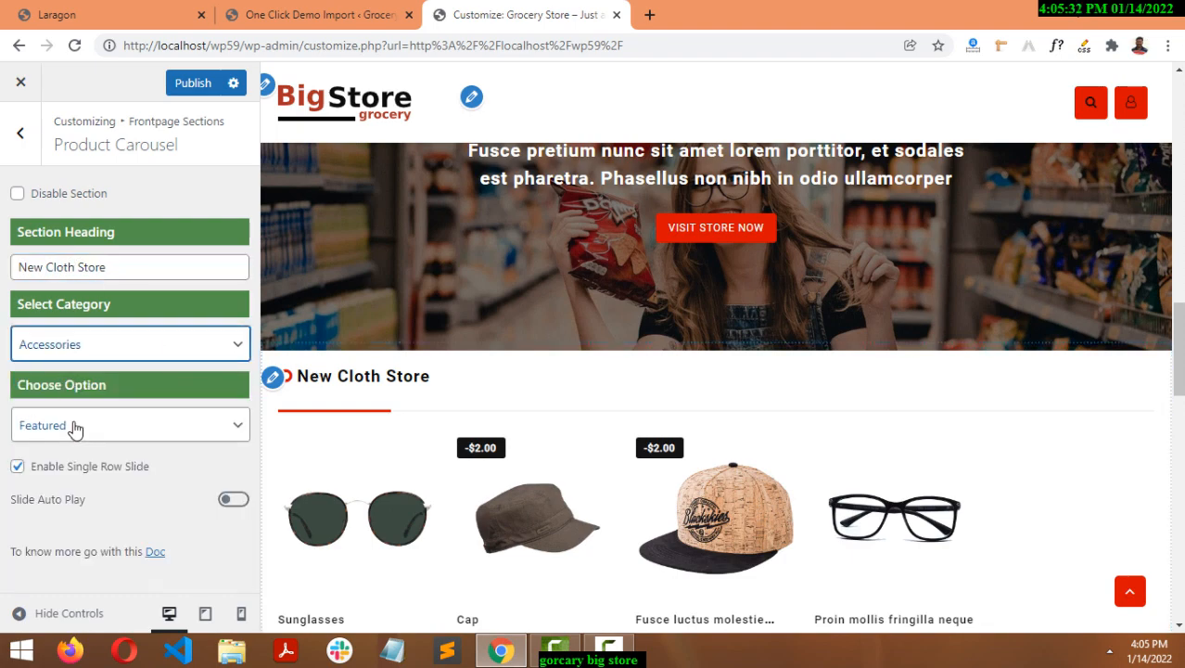
click(76, 427)
- Change the Product List Carousel's heading to "Store Accessories for You" and check its category and product option choices
scroll(290, 365, down, 3)
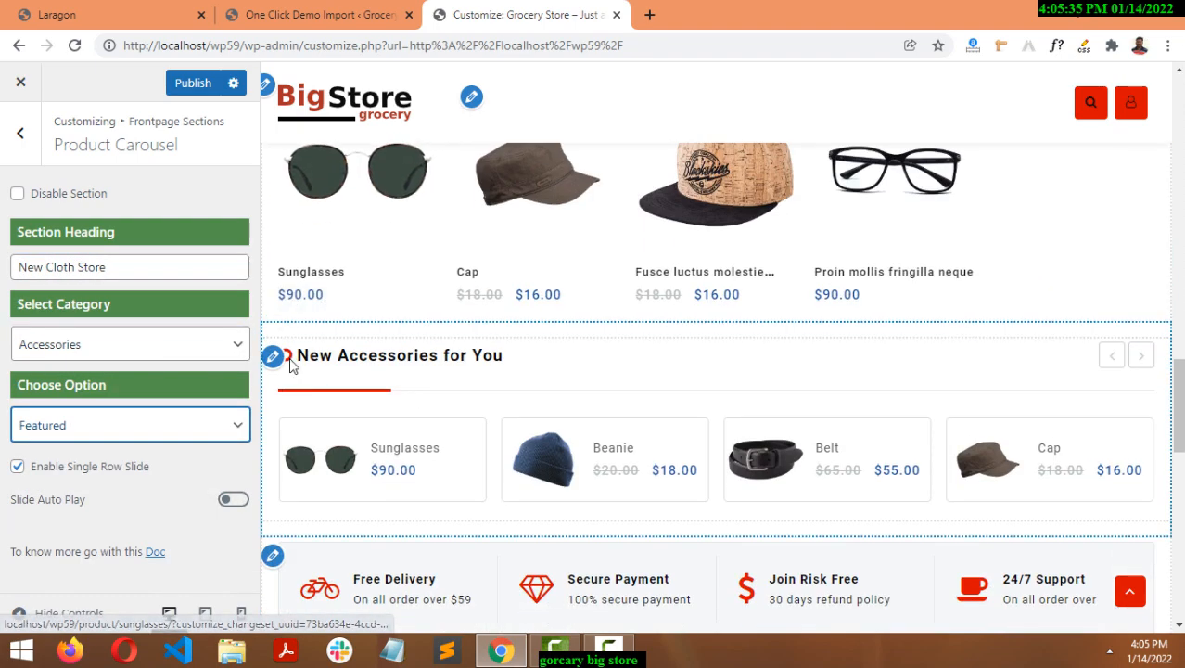
click(274, 357)
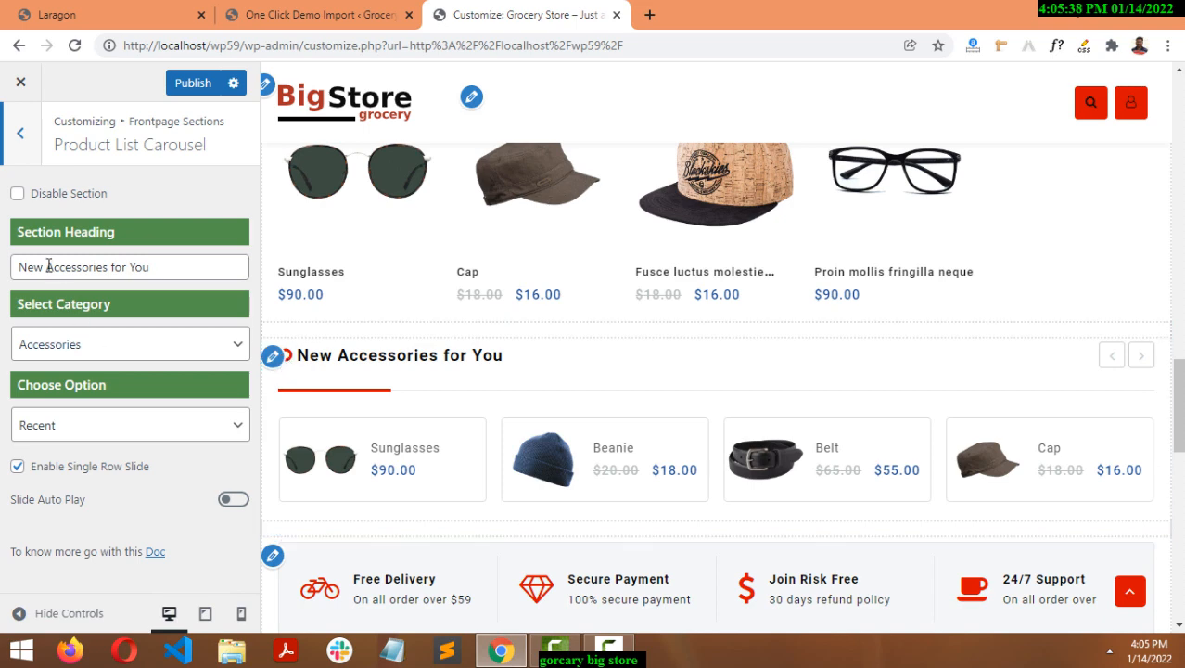
drag(48, 266, 3, 279)
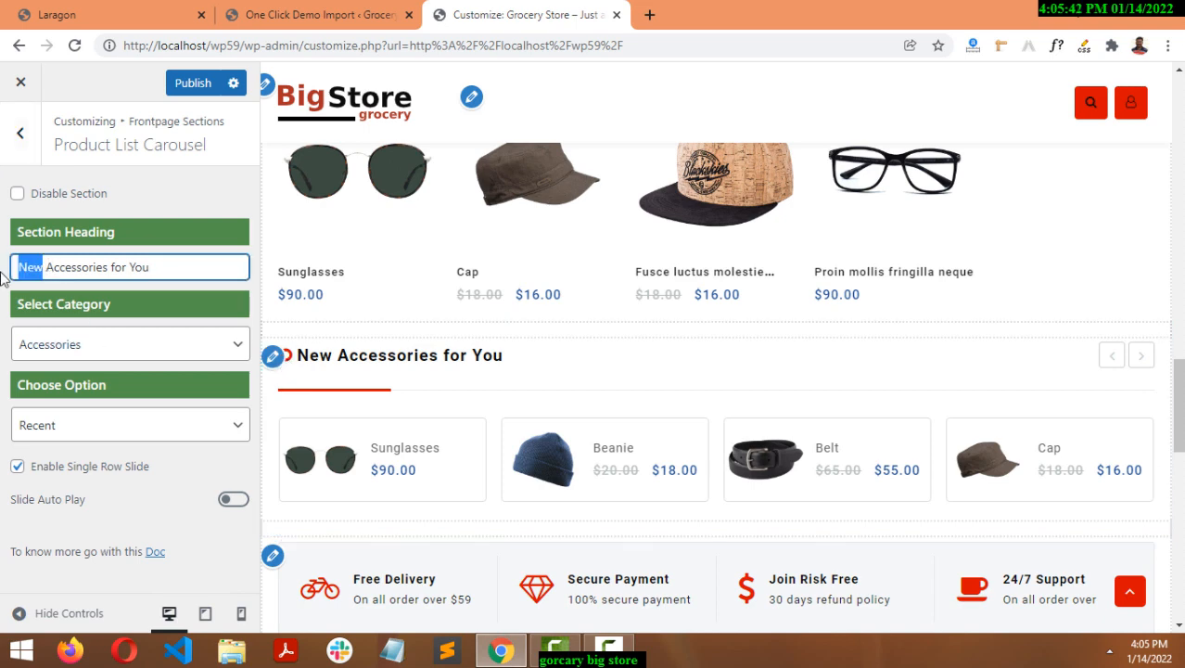
text(Store)
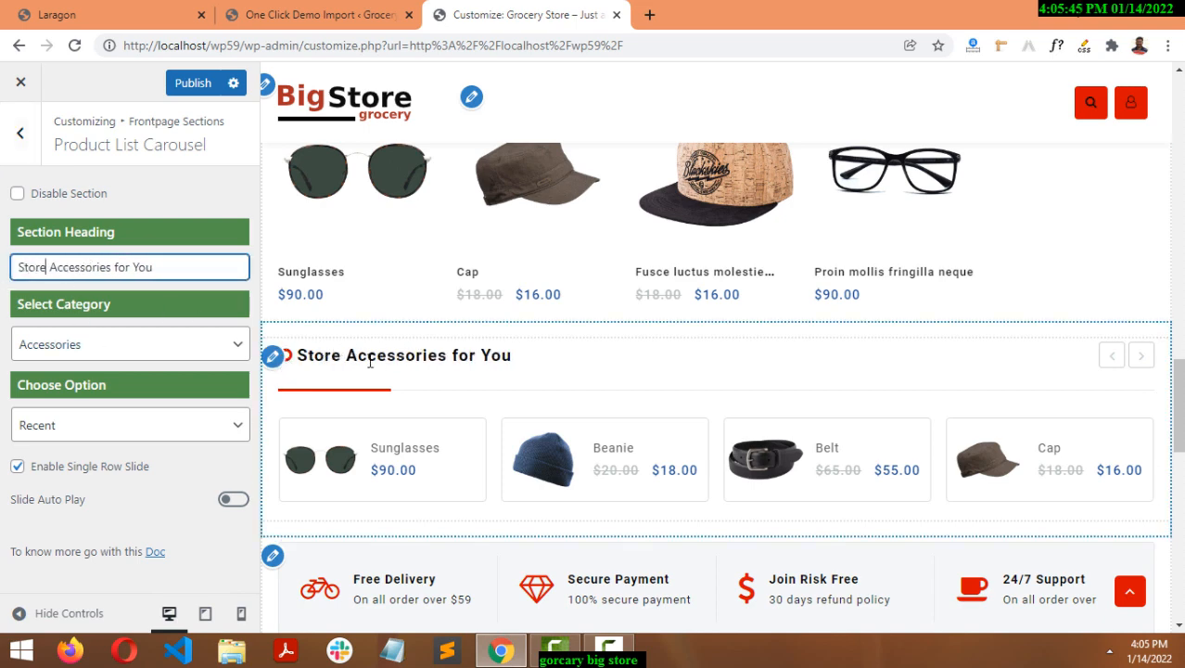
click(100, 343)
click(66, 384)
click(50, 423)
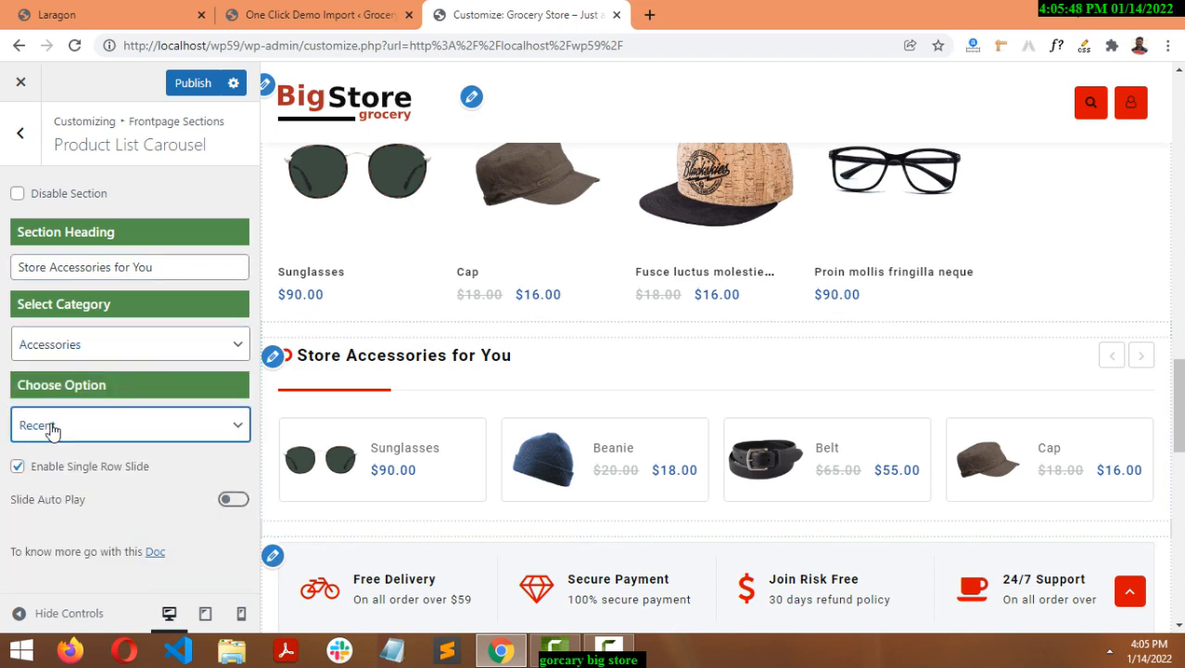
- Open the Highlight section settings and review the first feature's icon choices, title and subtitle
click(272, 555)
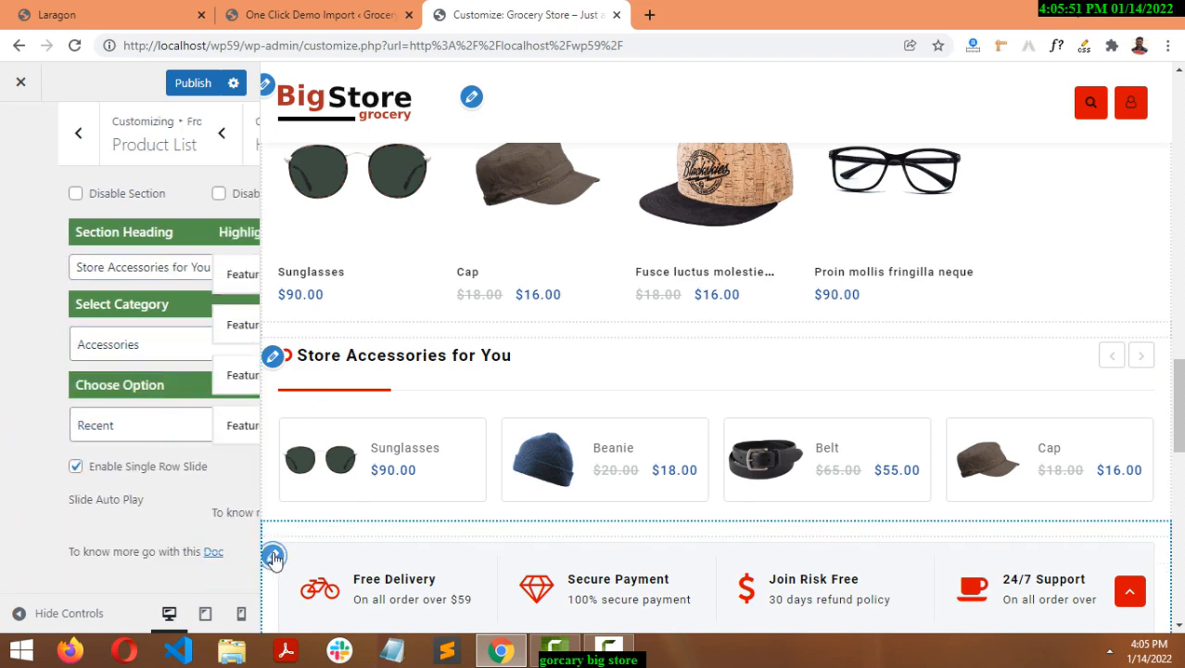
click(226, 275)
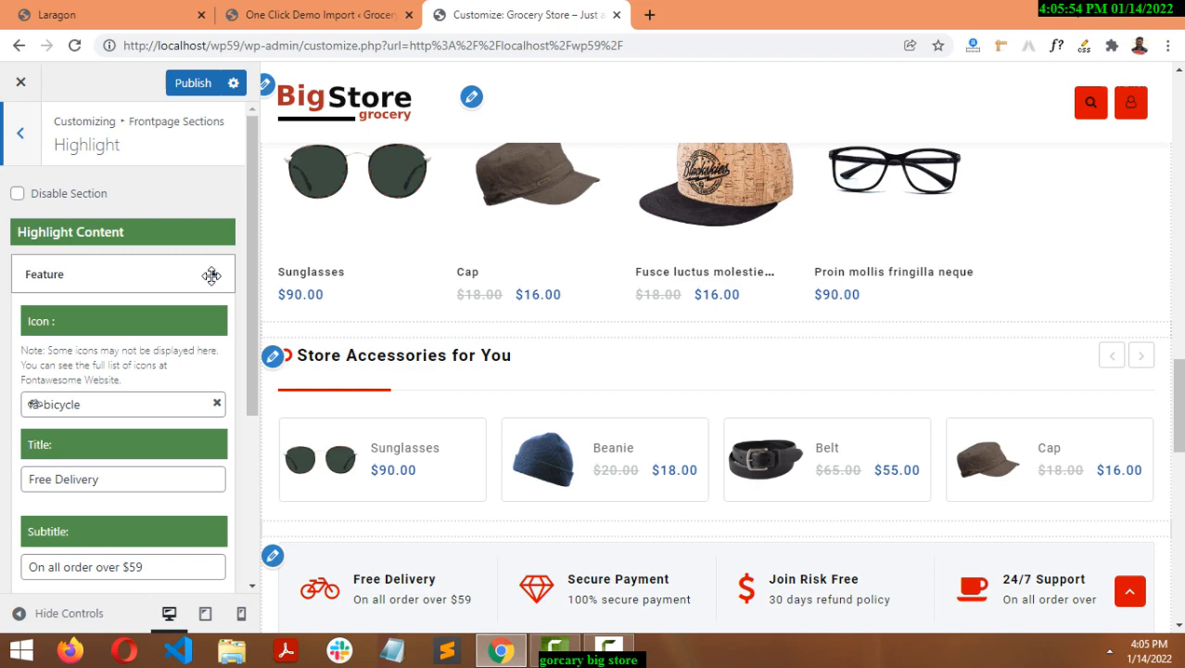
click(101, 405)
click(8, 409)
click(110, 480)
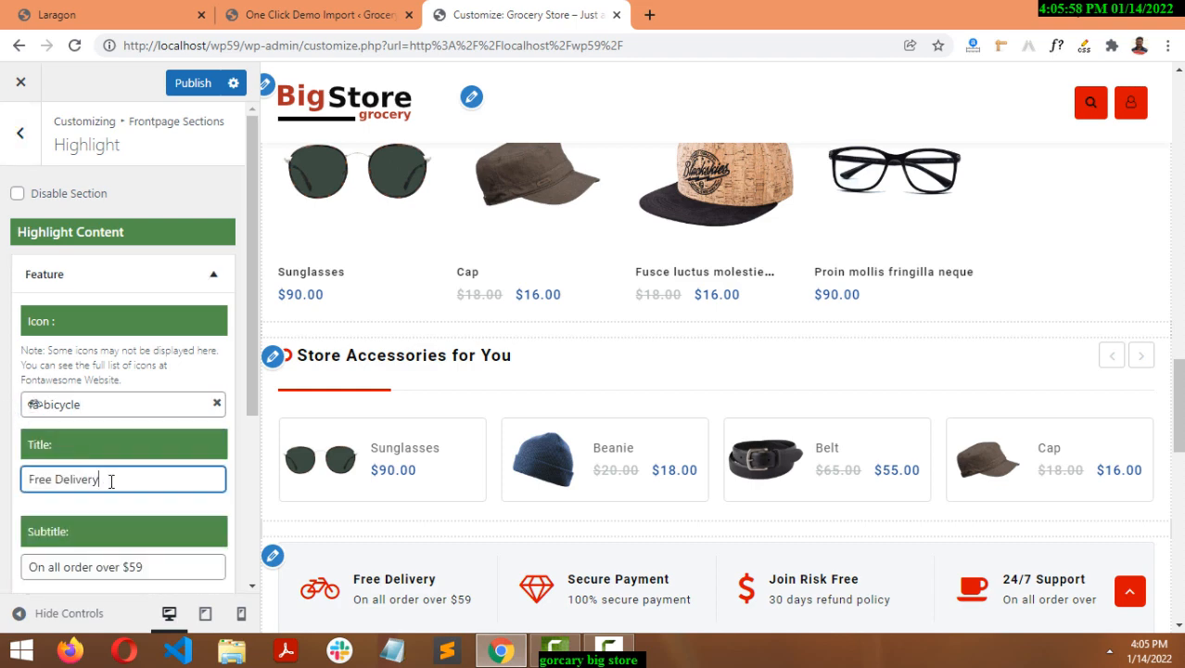
click(101, 405)
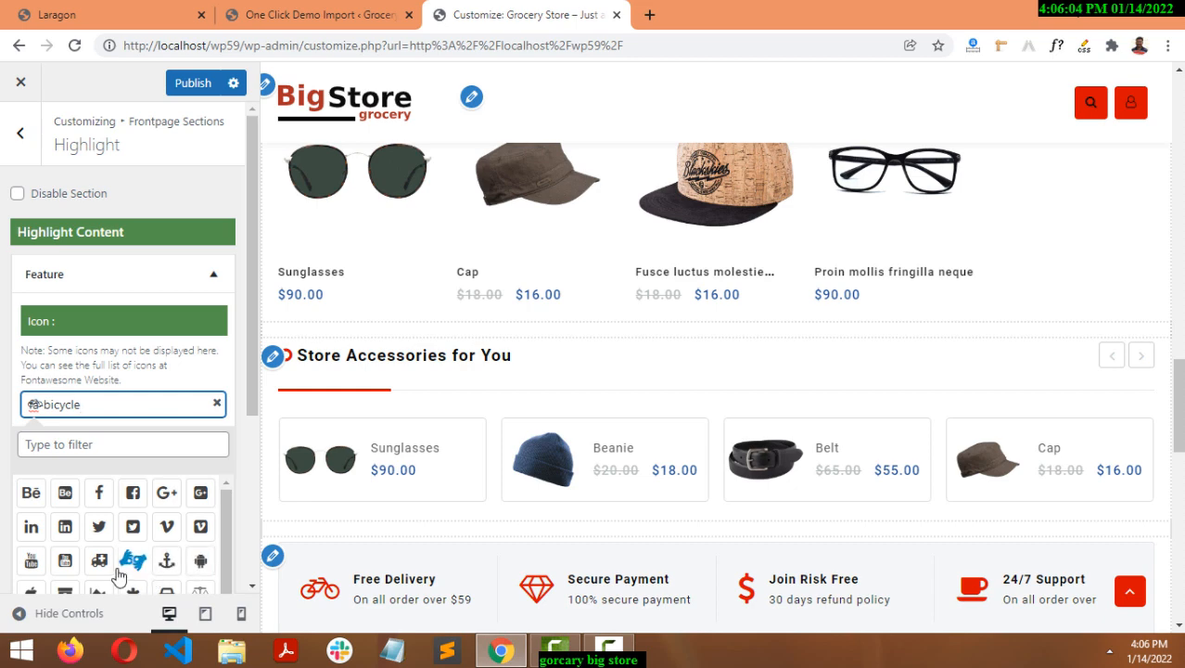
click(7, 409)
scroll(73, 479, down, 3)
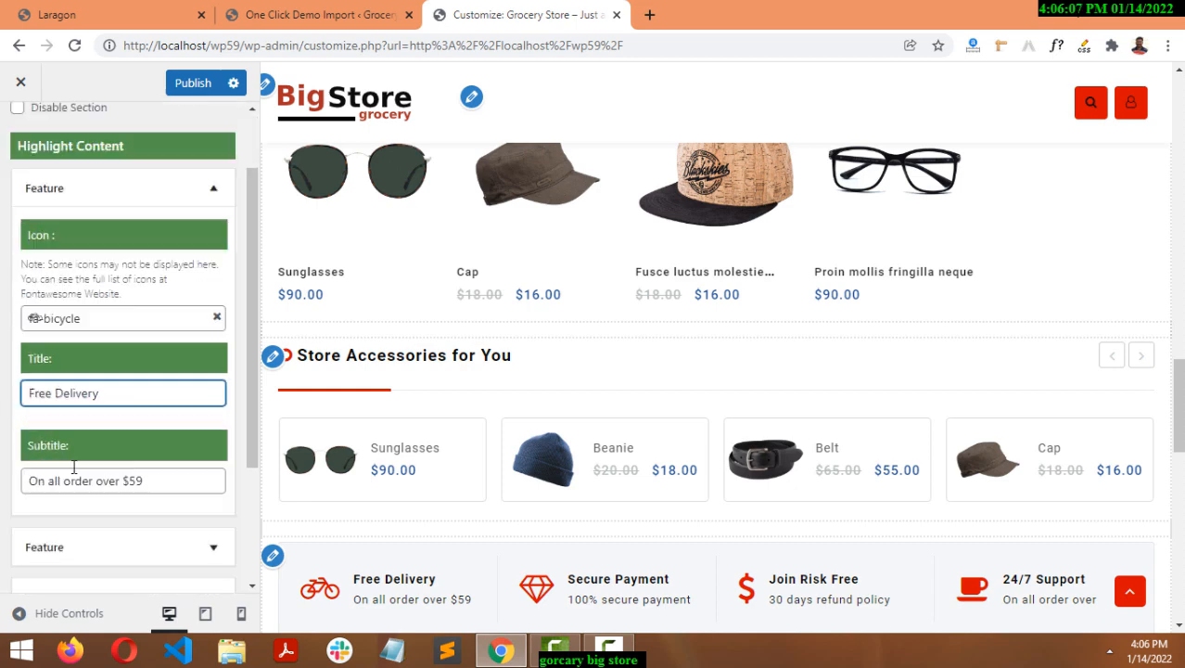
scroll(130, 409, up, 3)
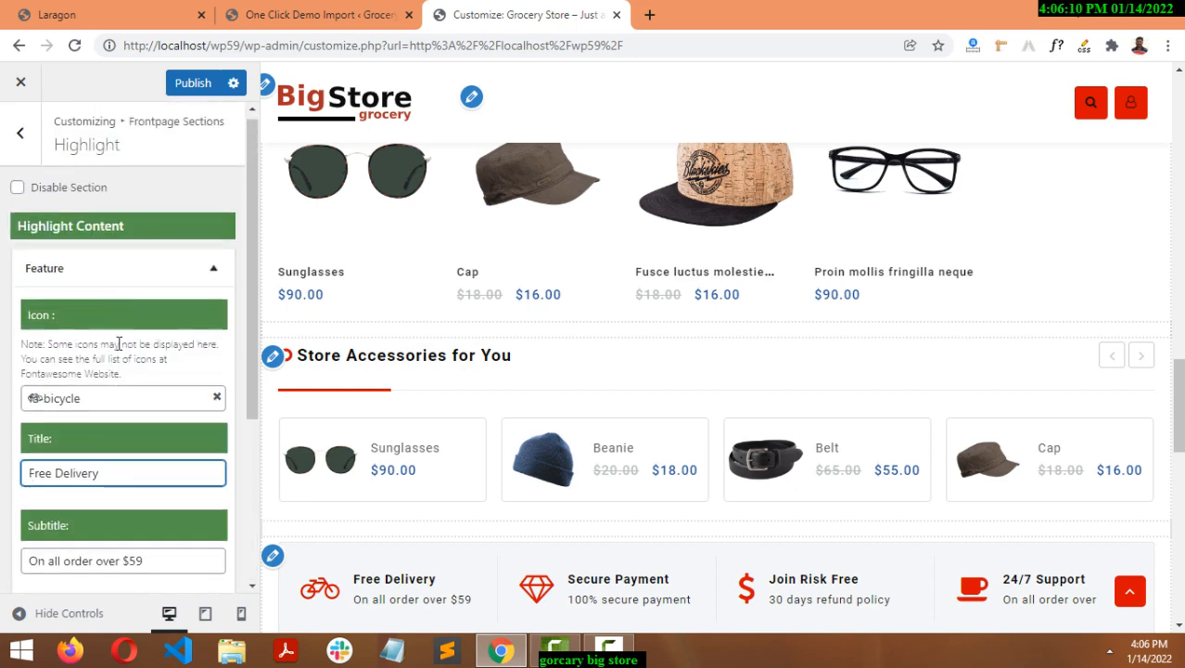
click(206, 267)
- Open the footer menu assignment and the Big-store-gro menu for editing, and check the cart item's options
scroll(320, 455, down, 2)
scroll(305, 492, down, 3)
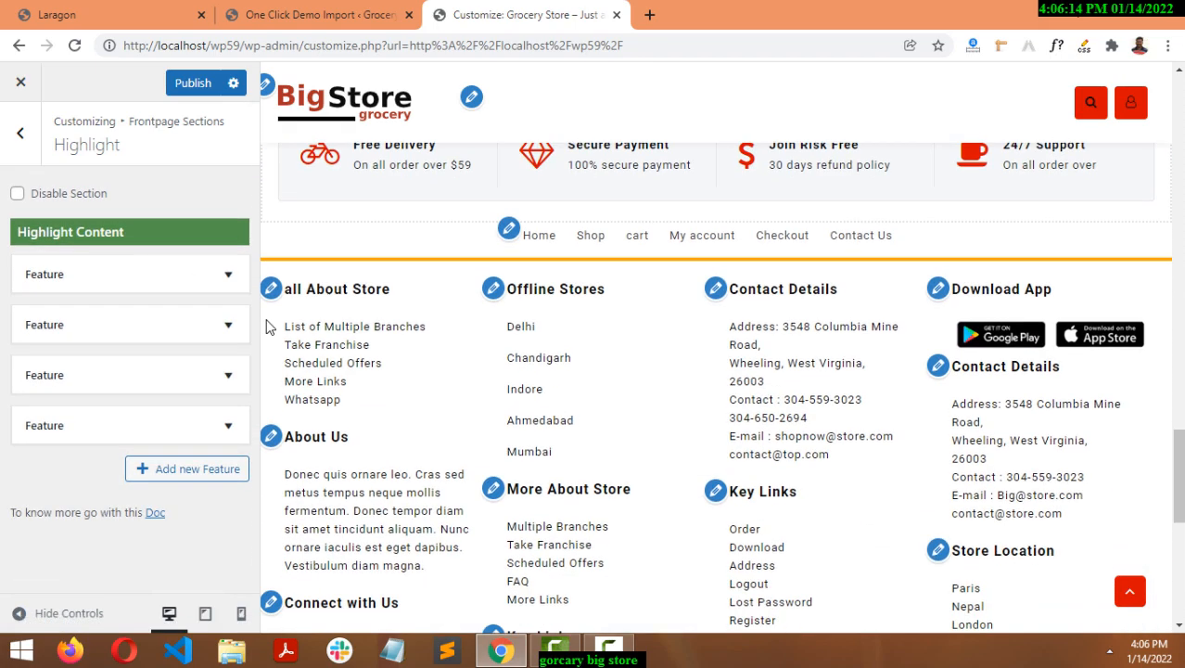
click(508, 230)
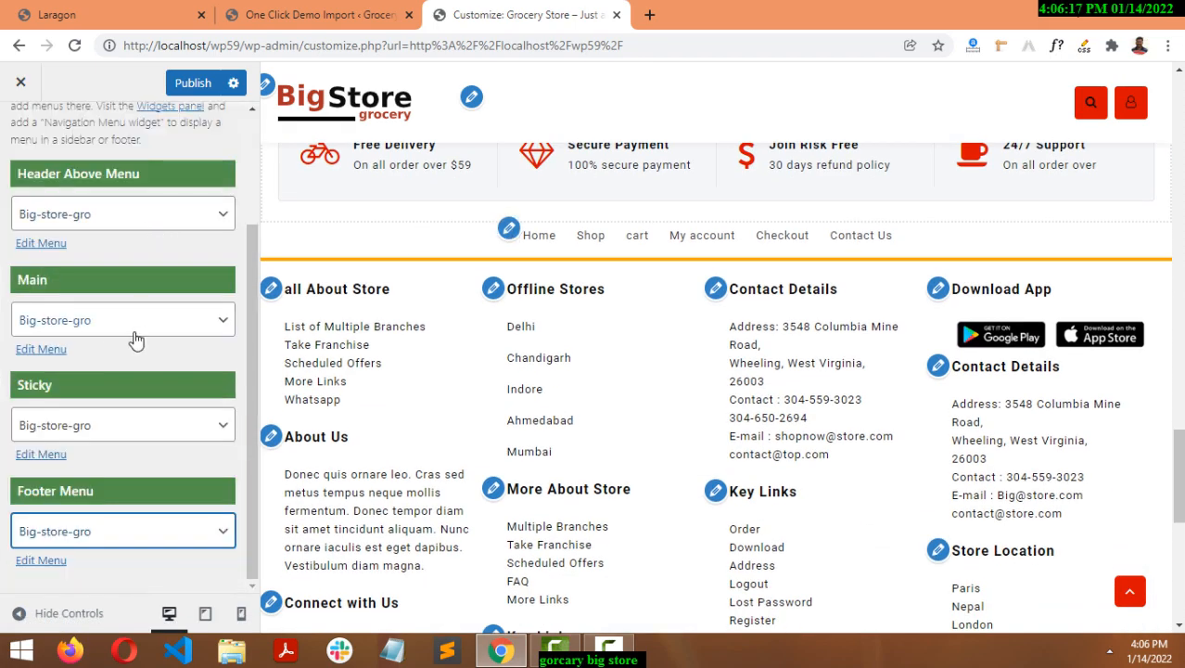
click(41, 560)
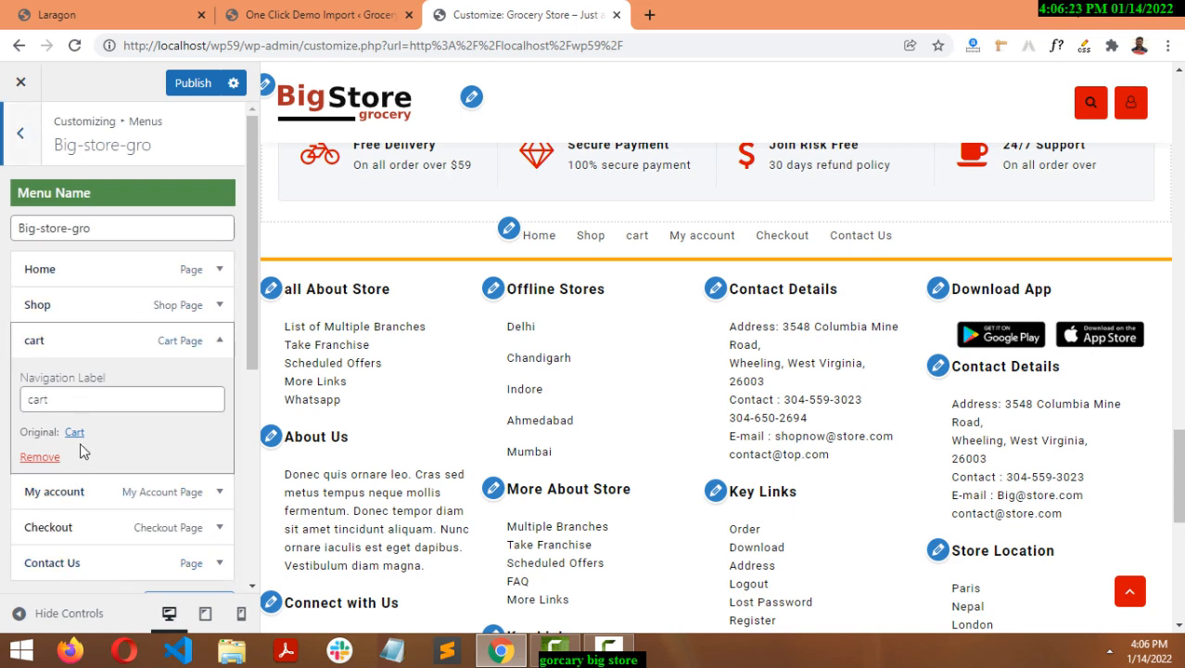
- Examine the Footer Widget Area 1 widgets: all About Store, About Us, Connect with Us, Open Shop and Marketplace
click(271, 289)
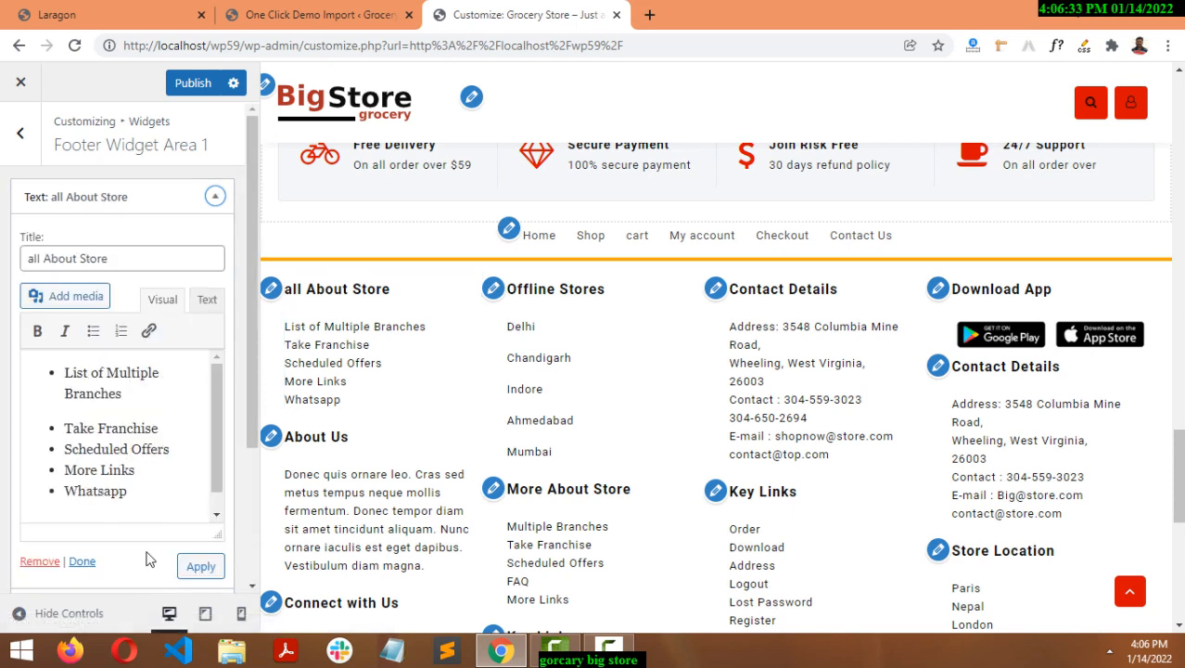
click(270, 436)
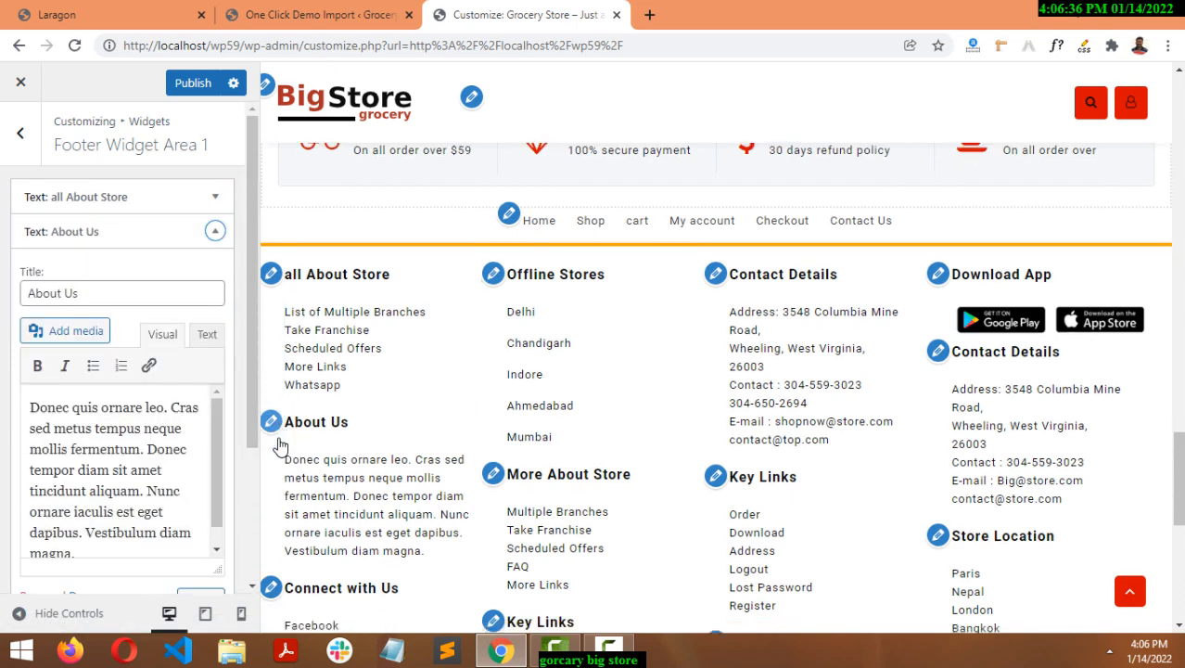
click(277, 434)
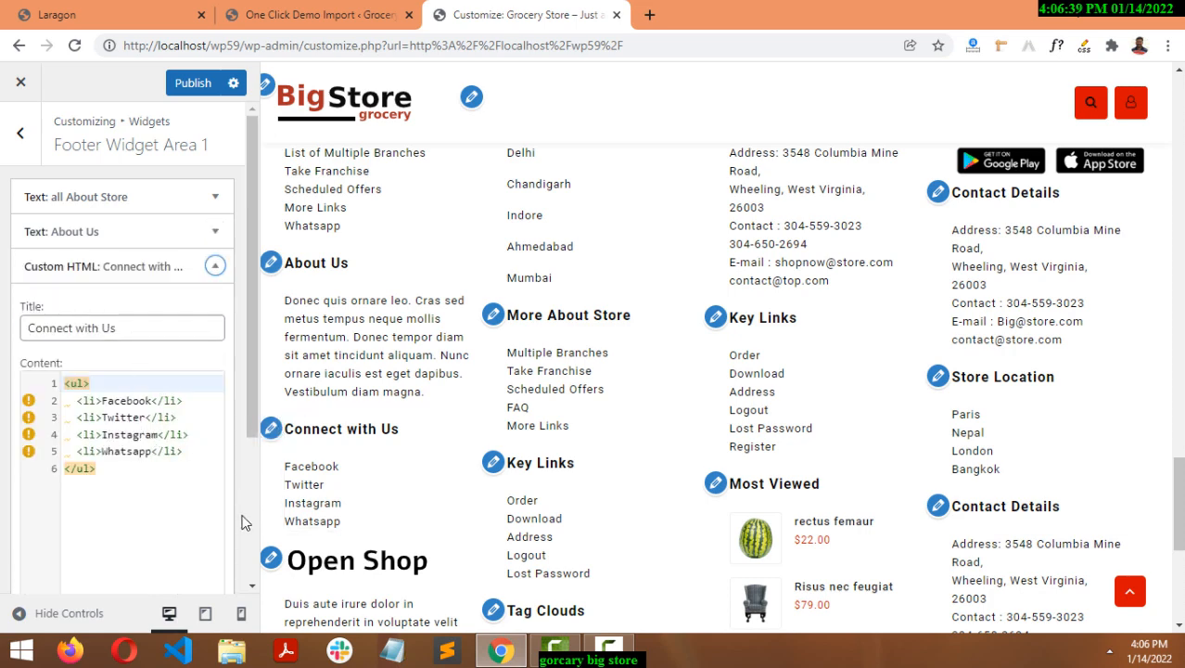
click(273, 560)
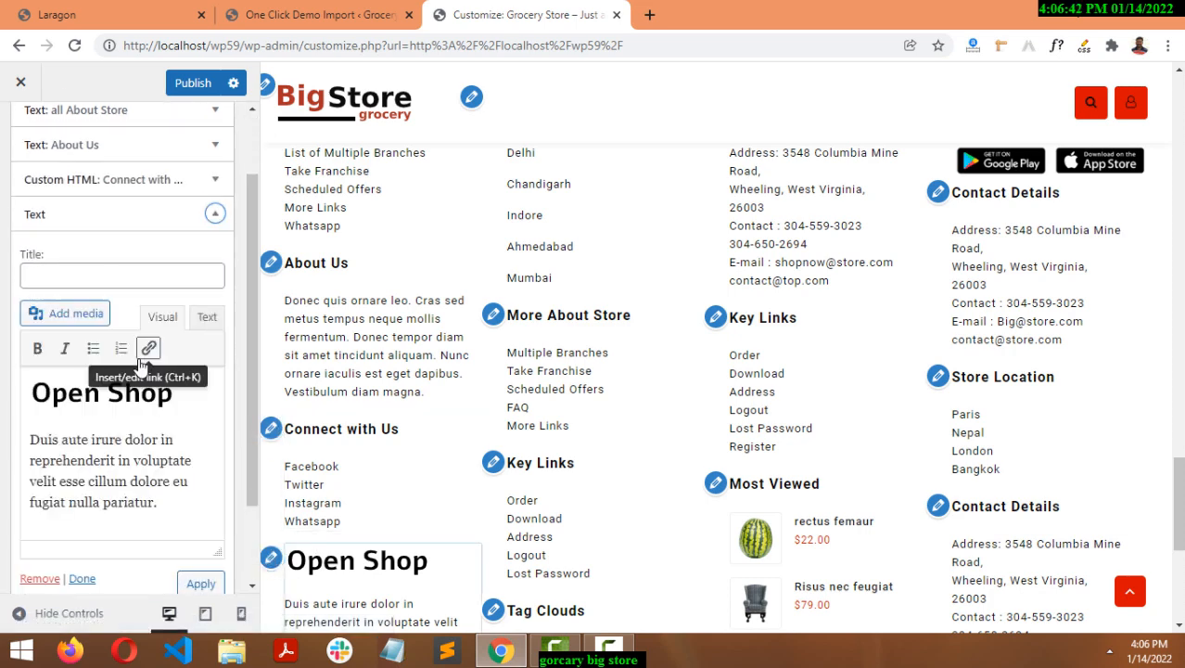
scroll(312, 571, down, 3)
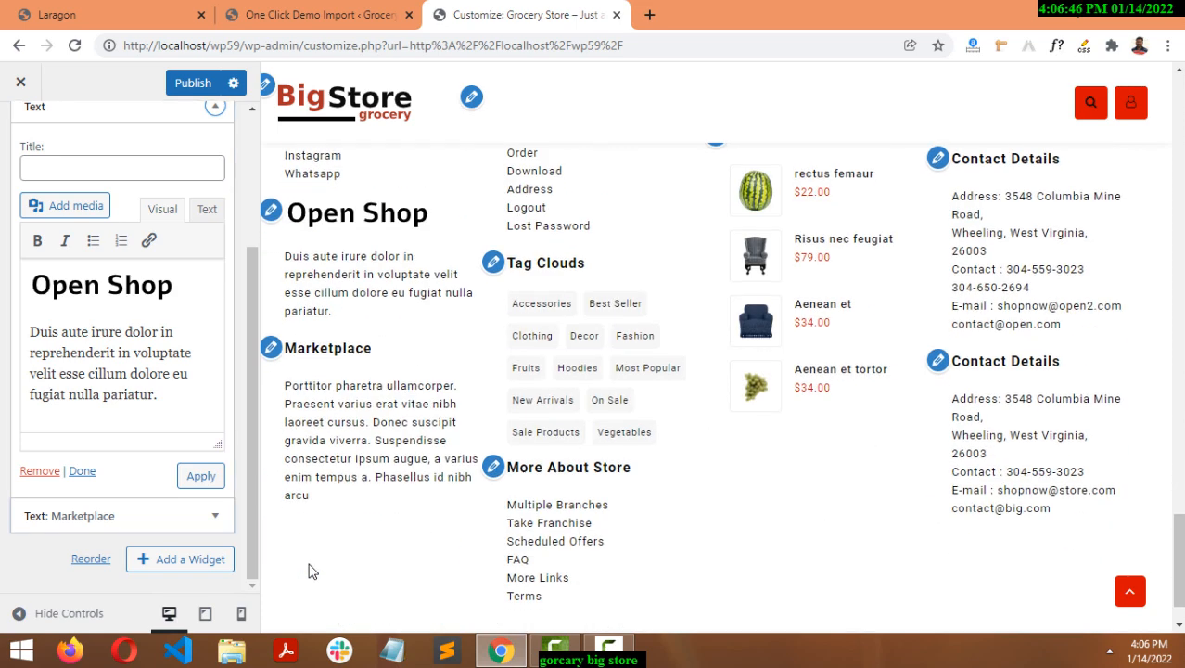
click(272, 357)
scroll(151, 297, down, 5)
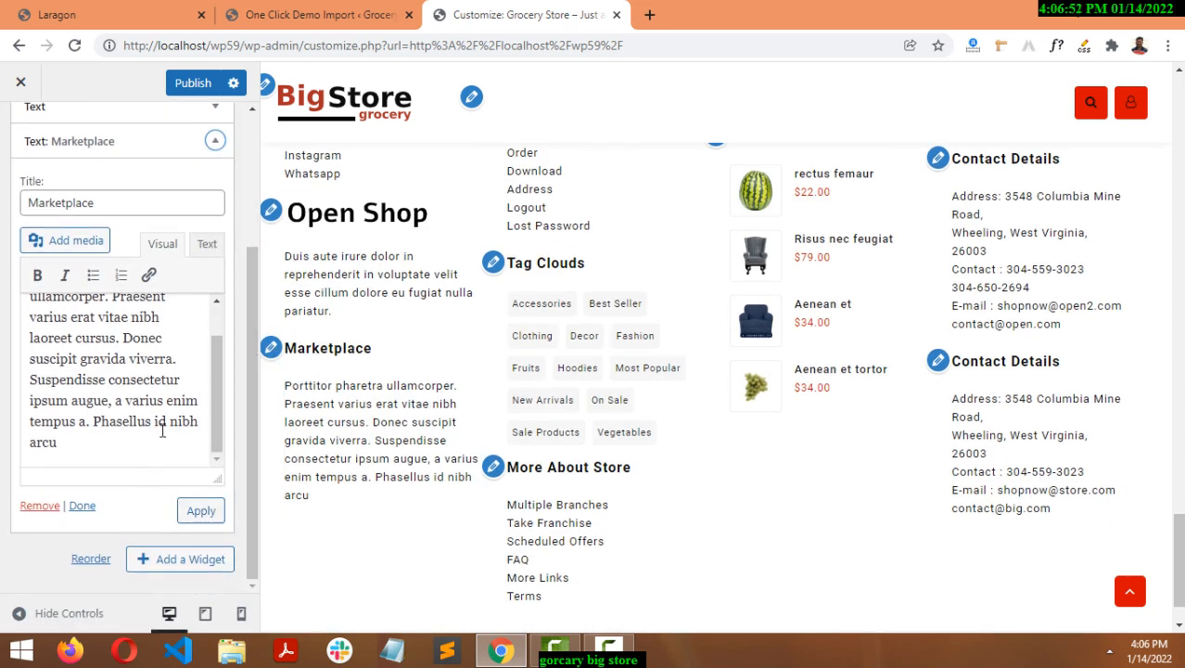
- Publish the customizations, then close the customizer and look over the live home page's product sections
scroll(164, 278, up, 1)
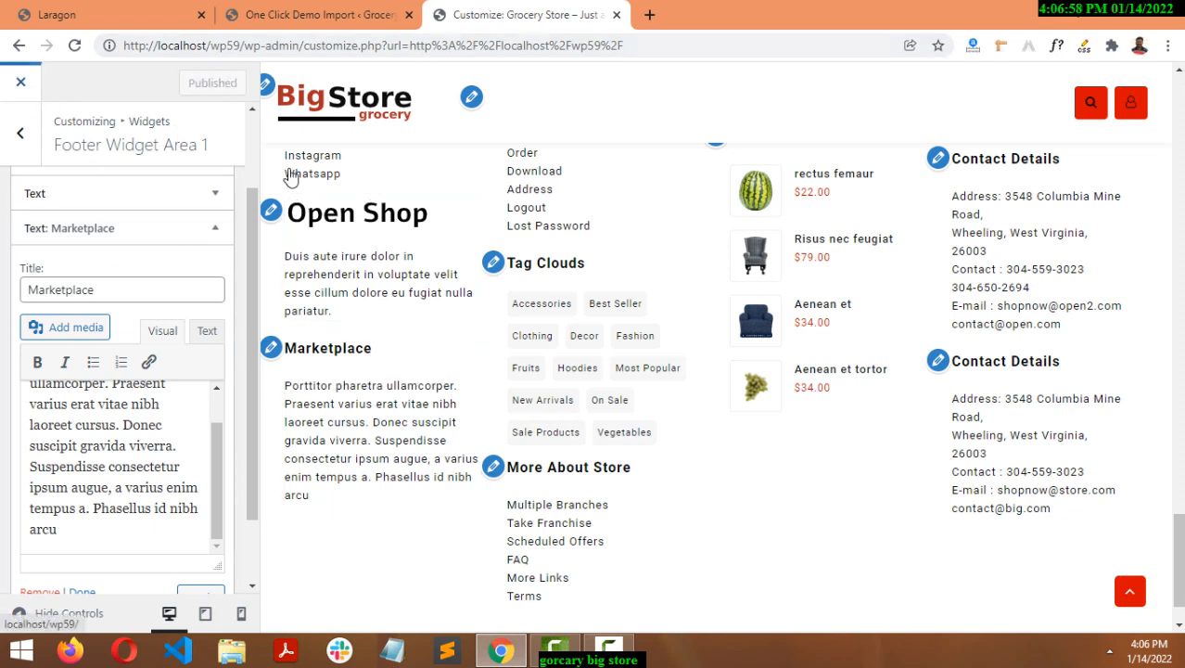
click(17, 86)
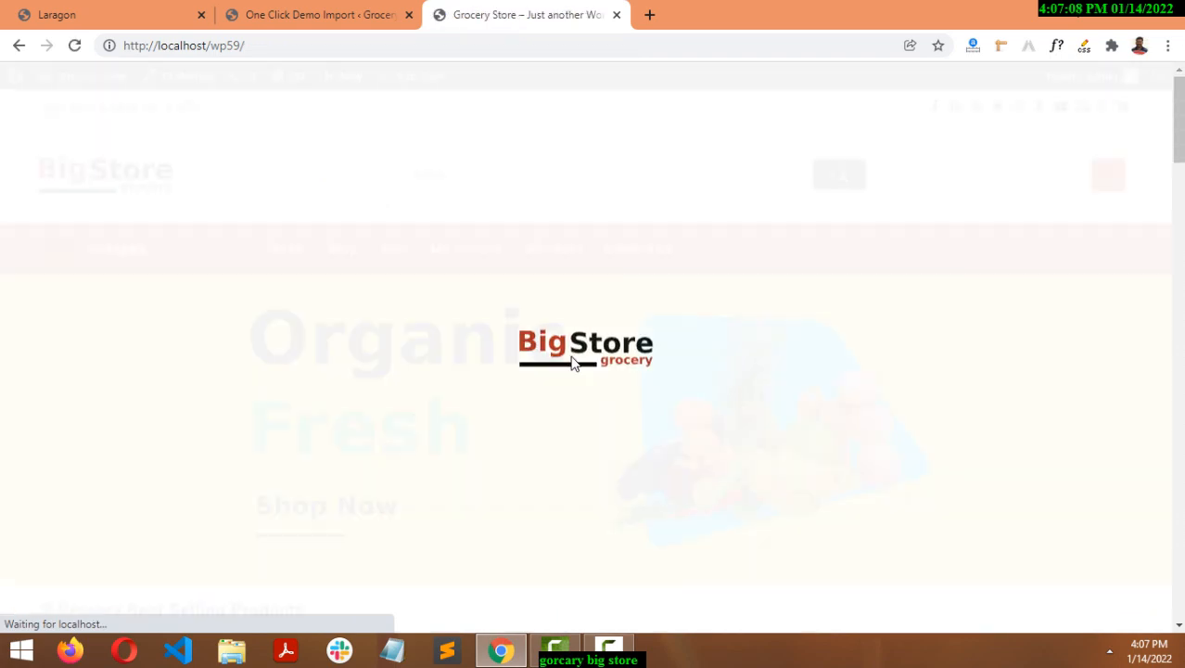
scroll(567, 356, down, 10)
scroll(568, 353, down, 10)
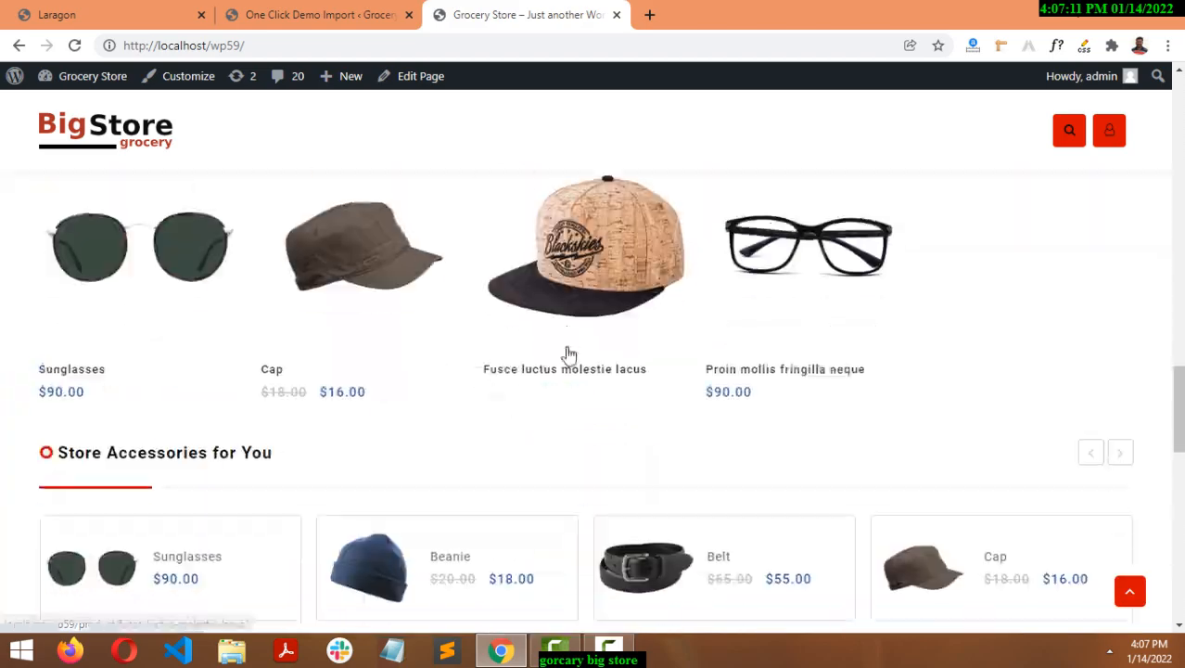
scroll(568, 344, up, 8)
scroll(567, 344, up, 15)
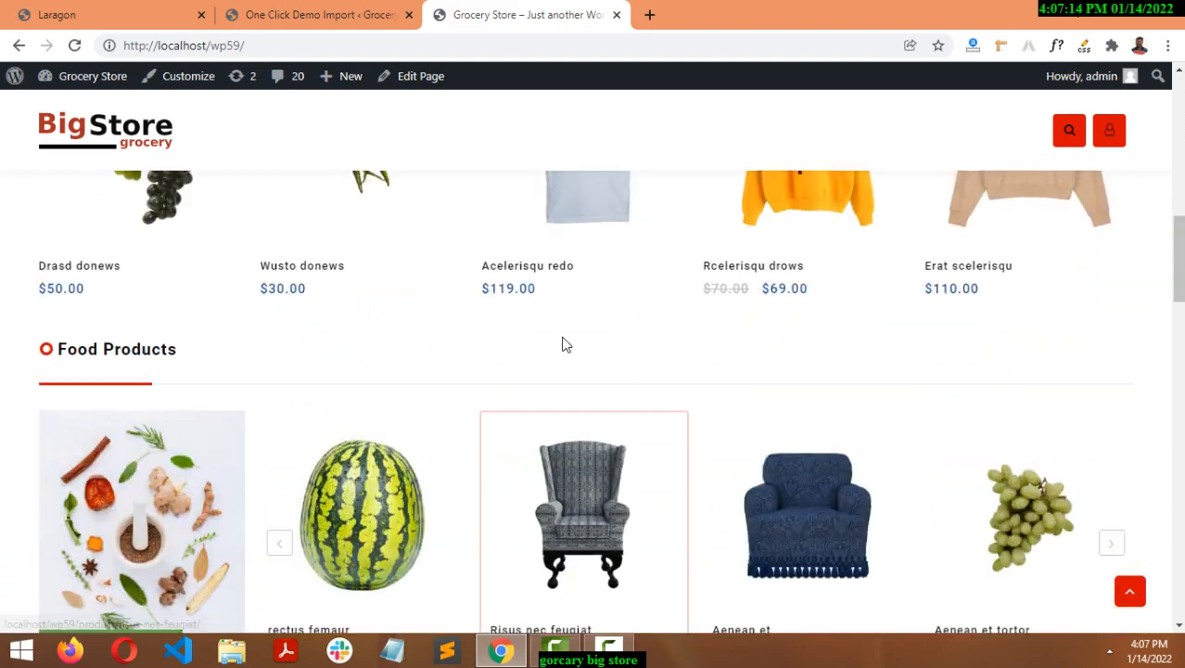